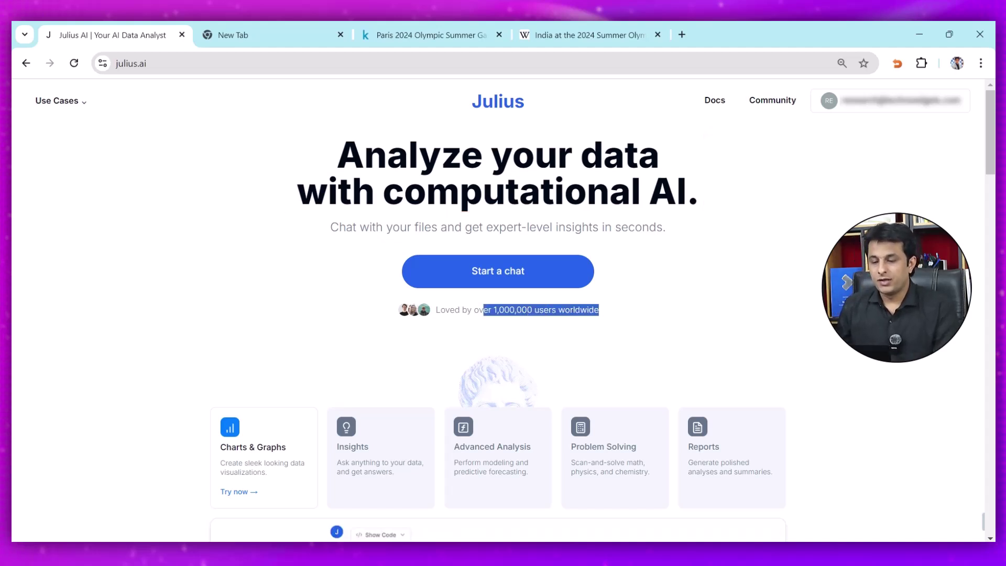
- Open a new chat at julius.ai/chat from the Julius AI landing page
{"action": "scroll", "coordinate": [498, 315], "scroll_direction": "down", "scroll_amount": 5}
{"action": "scroll", "coordinate": [497, 315], "scroll_direction": "up", "scroll_amount": 5}
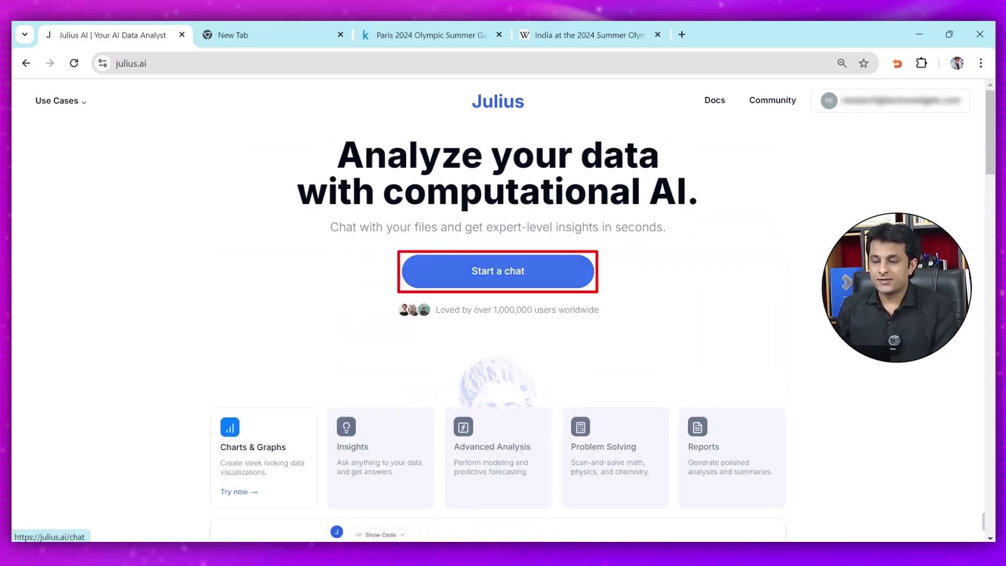
{"action": "left_click", "coordinate": [497, 271]}
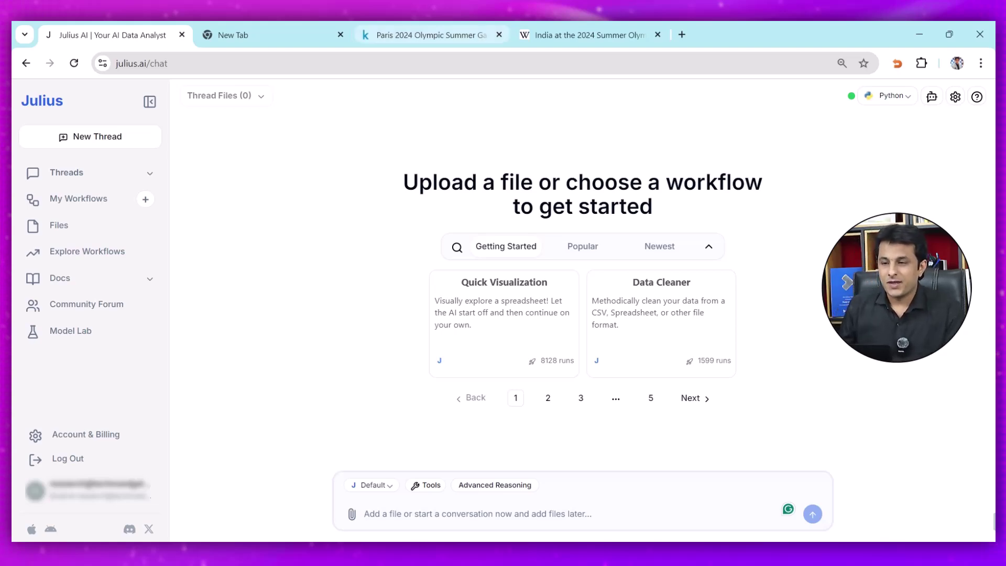
- Review the India at the 2024 Summer Olympics article down to its medalists list
{"action": "left_click", "coordinate": [587, 34]}
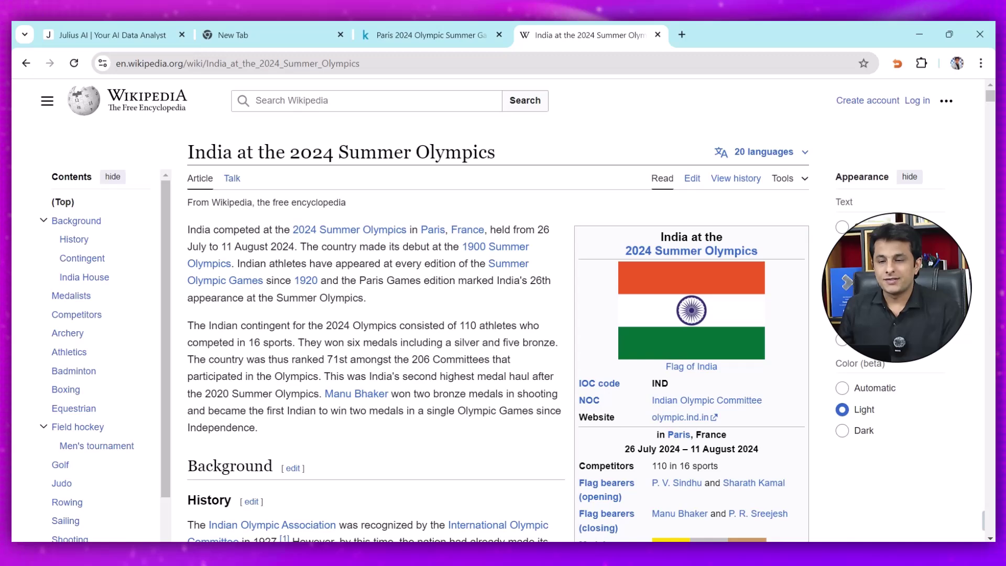
{"action": "left_click_drag", "start_coordinate": [187, 152], "coordinate": [478, 152]}
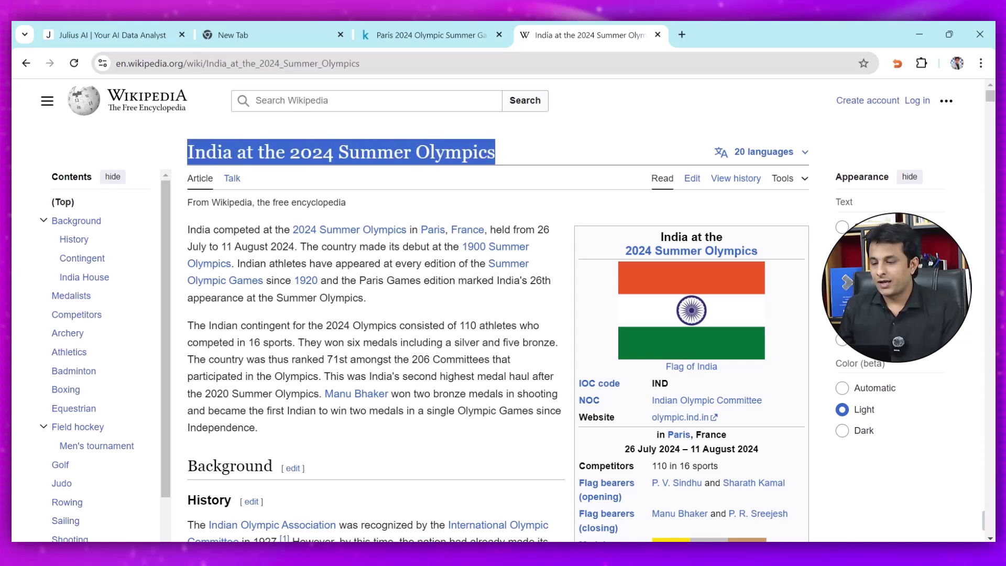
{"action": "scroll", "coordinate": [498, 309], "scroll_direction": "down", "scroll_amount": 3}
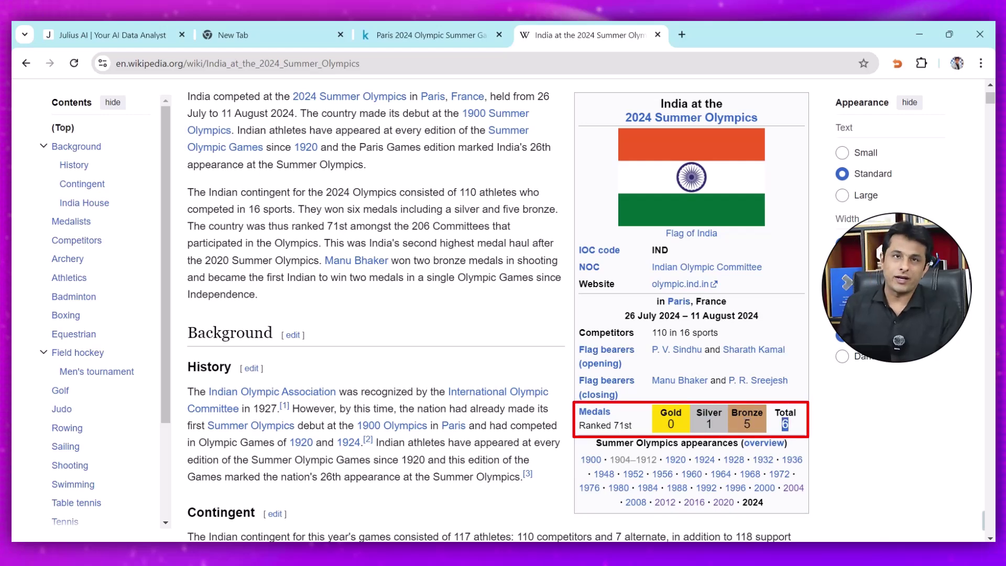
{"action": "scroll", "coordinate": [306, 242], "scroll_direction": "down", "scroll_amount": 15}
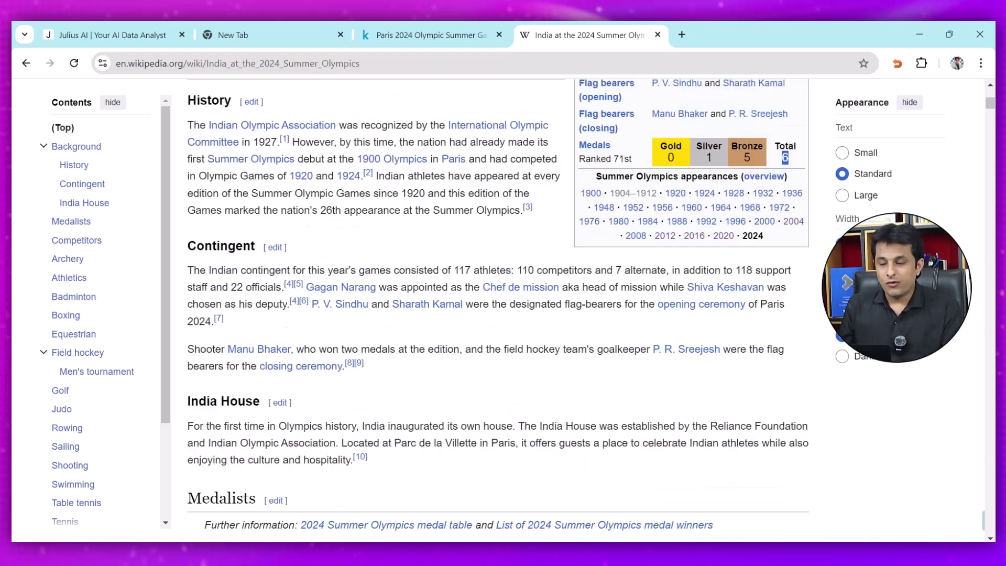
{"action": "mouse_move", "coordinate": [306, 243]}
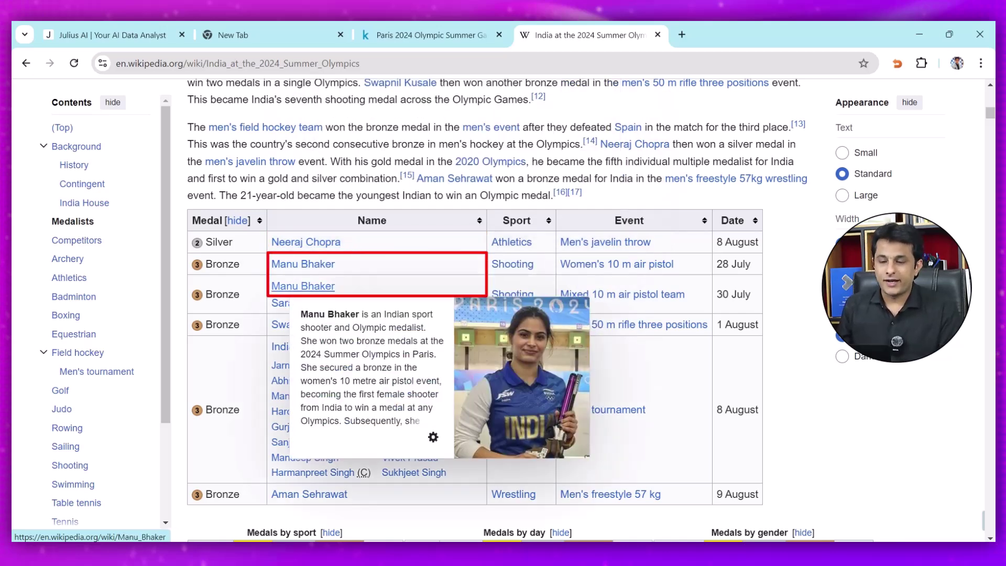
{"action": "mouse_move", "coordinate": [303, 264]}
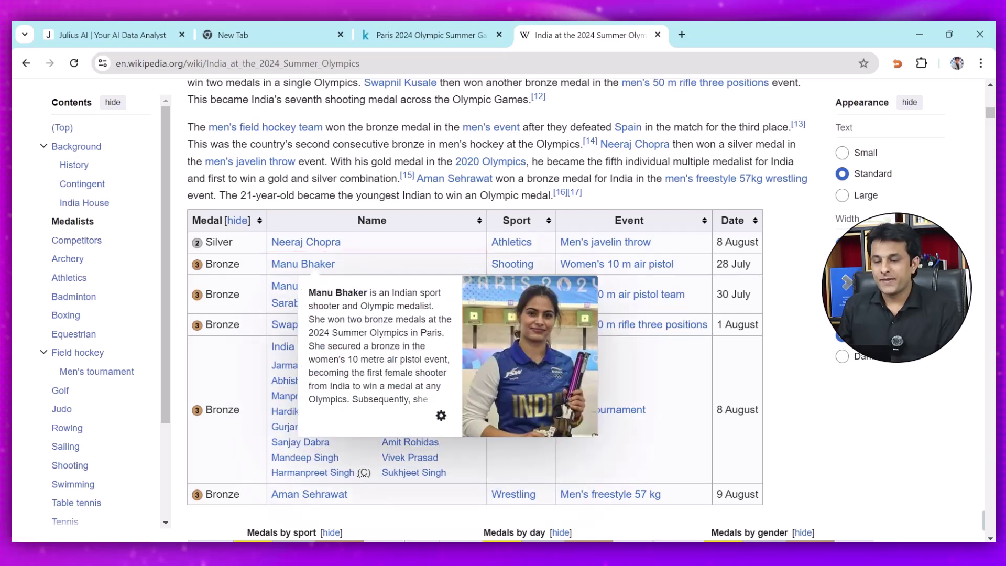
{"action": "mouse_move", "coordinate": [307, 303]}
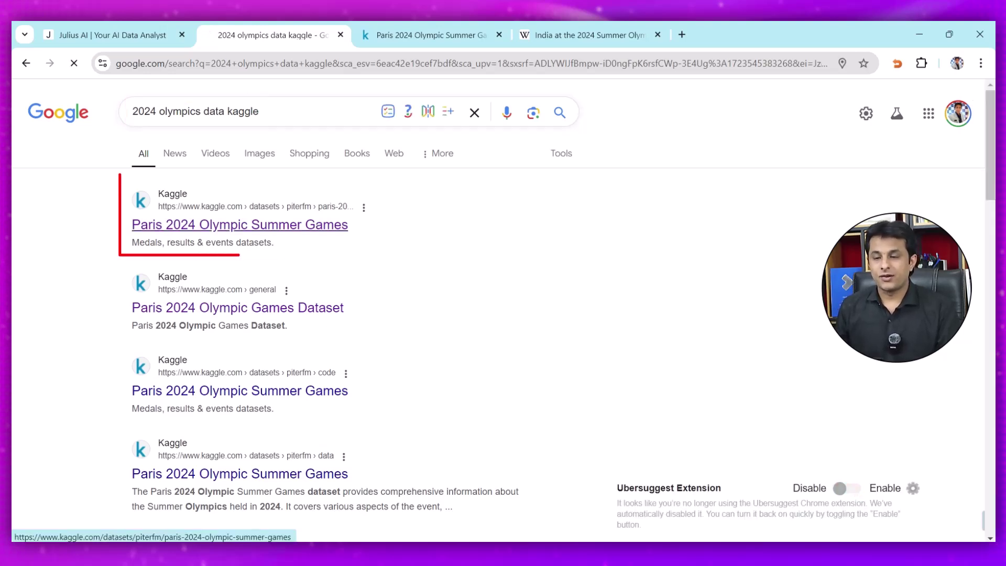
- Download the Paris 2024 Olympic Summer Games dataset from Kaggle as archive_2.zip
{"action": "left_click", "coordinate": [239, 224]}
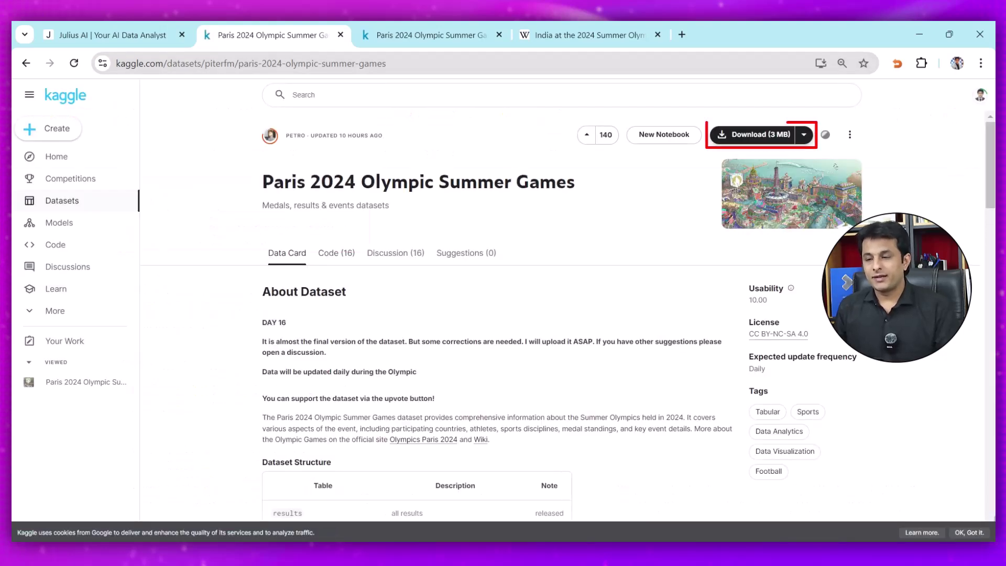
{"action": "left_click", "coordinate": [760, 134]}
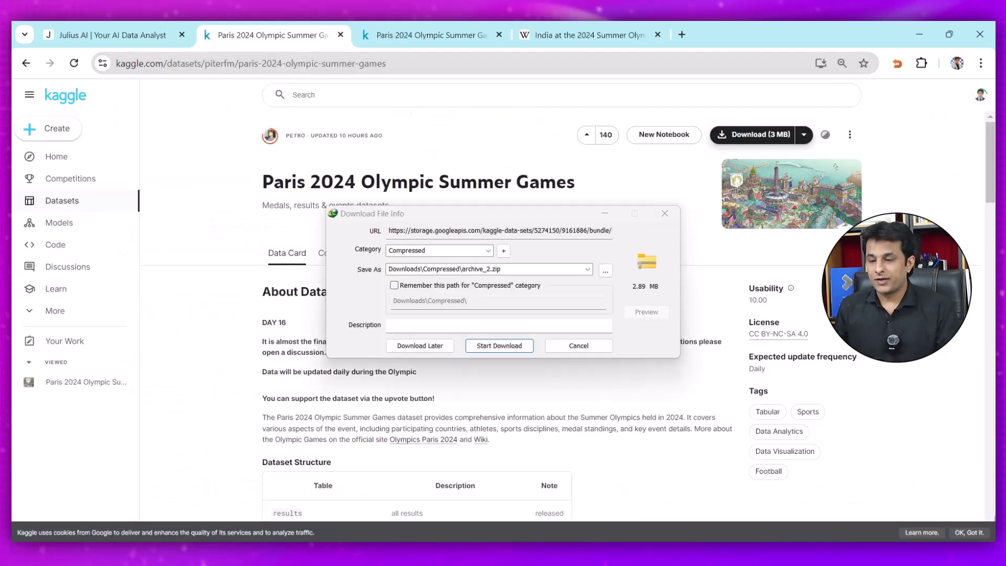
{"action": "left_click", "coordinate": [500, 345]}
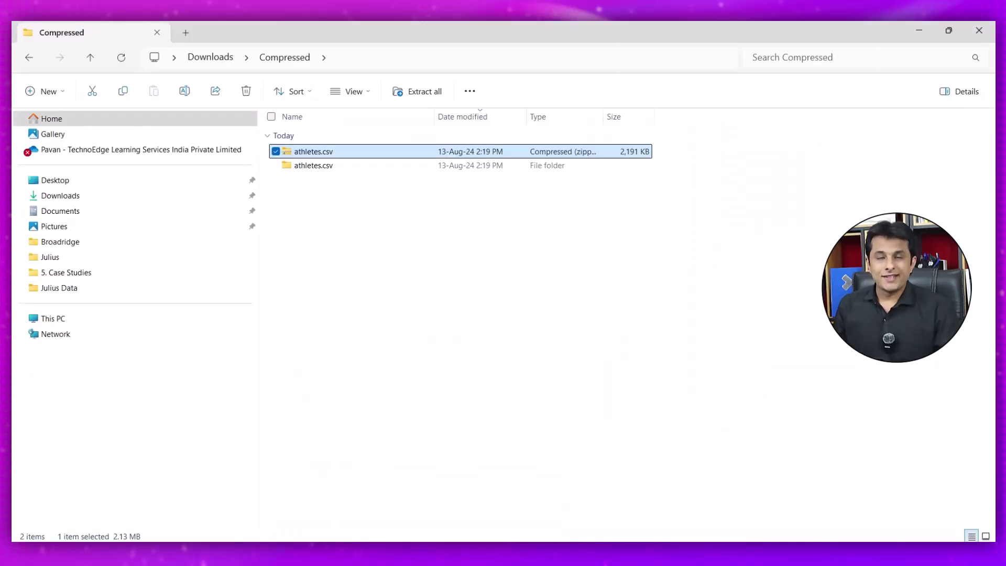
- Extract the downloaded zip and open the athletes.csv file
{"action": "right_click", "coordinate": [340, 152]}
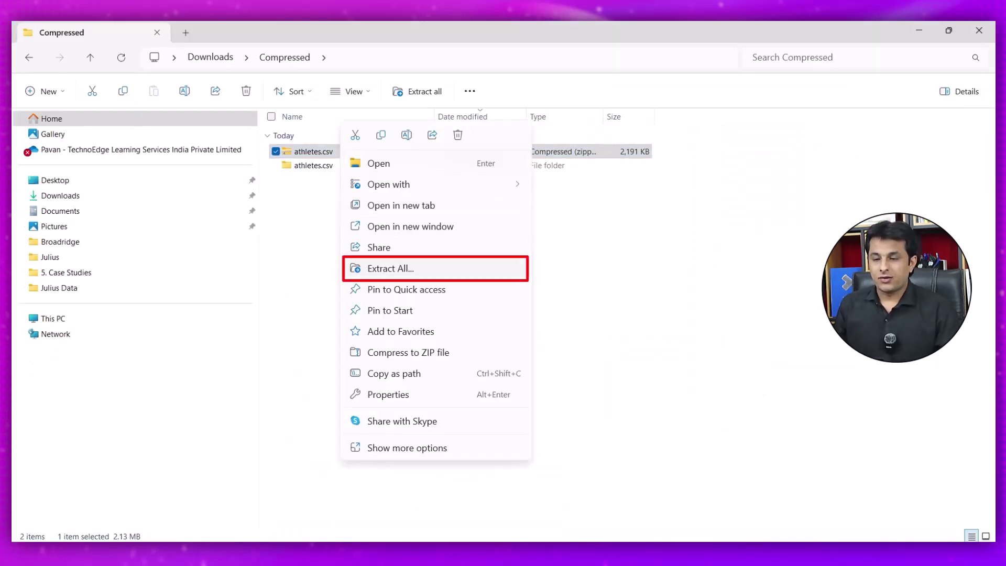
{"action": "key", "text": "Escape"}
{"action": "double_click", "coordinate": [313, 165]}
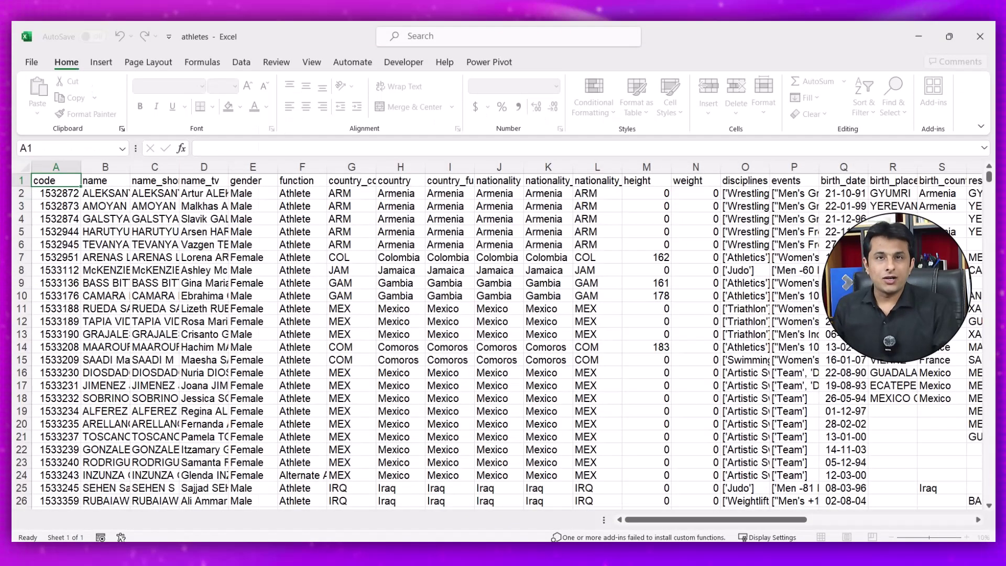
- AutoFit every column of the athletes sheet and inspect the name entries such as ARENAS Lorena
{"action": "left_click", "coordinate": [24, 167]}
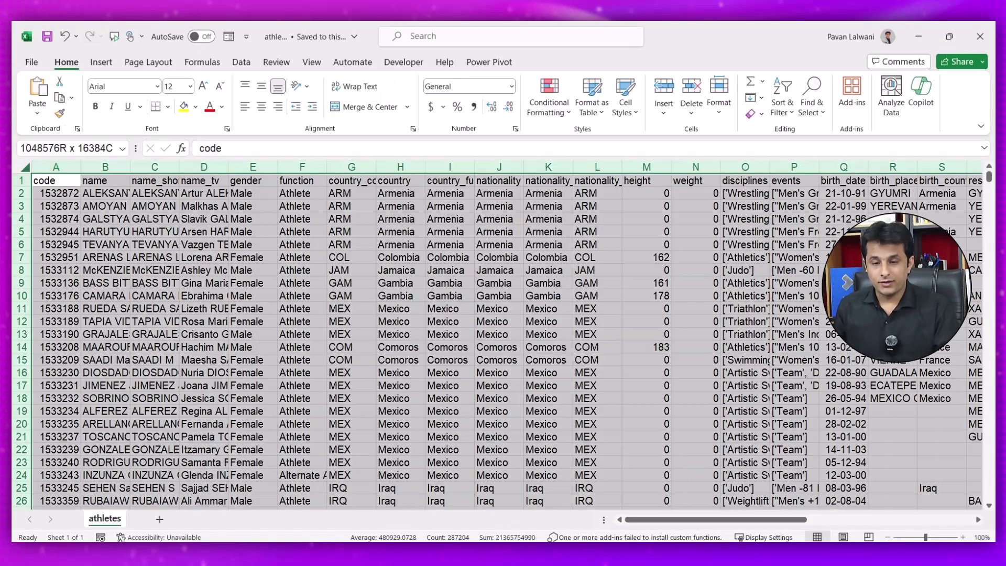
{"action": "double_click", "coordinate": [81, 166]}
{"action": "left_click", "coordinate": [186, 167]}
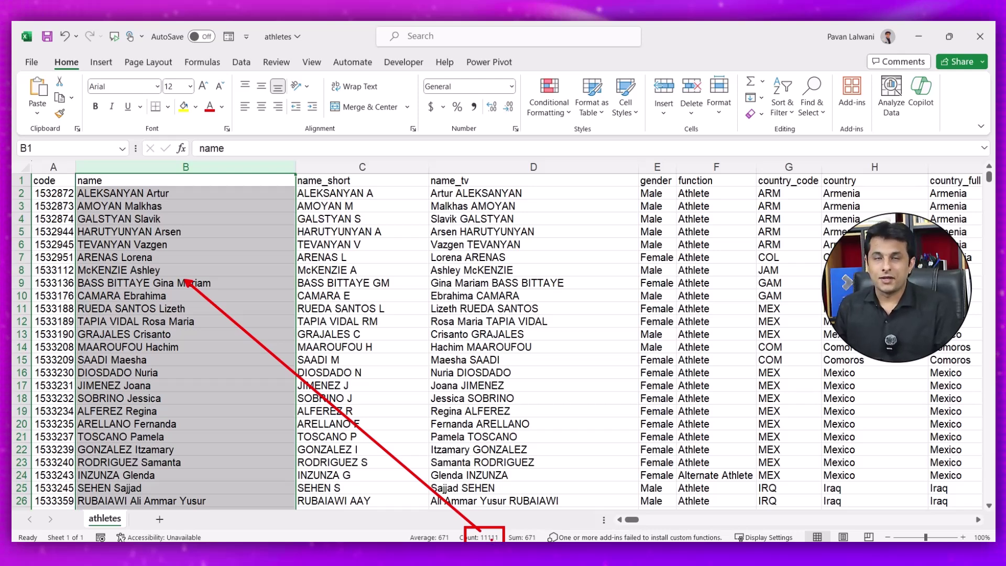
{"action": "left_click", "coordinate": [186, 257]}
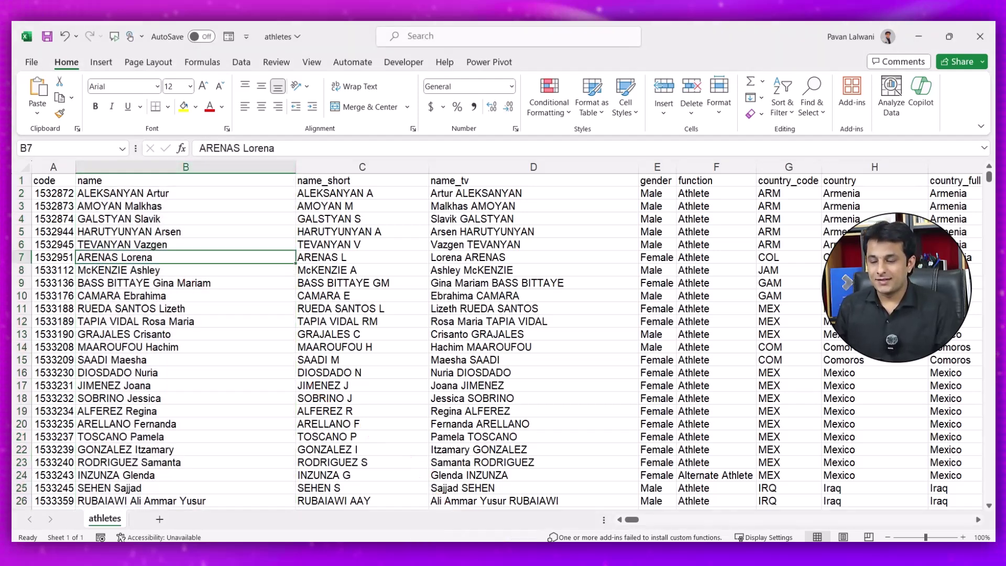
{"action": "scroll", "coordinate": [503, 341], "scroll_direction": "right", "scroll_amount": 15}
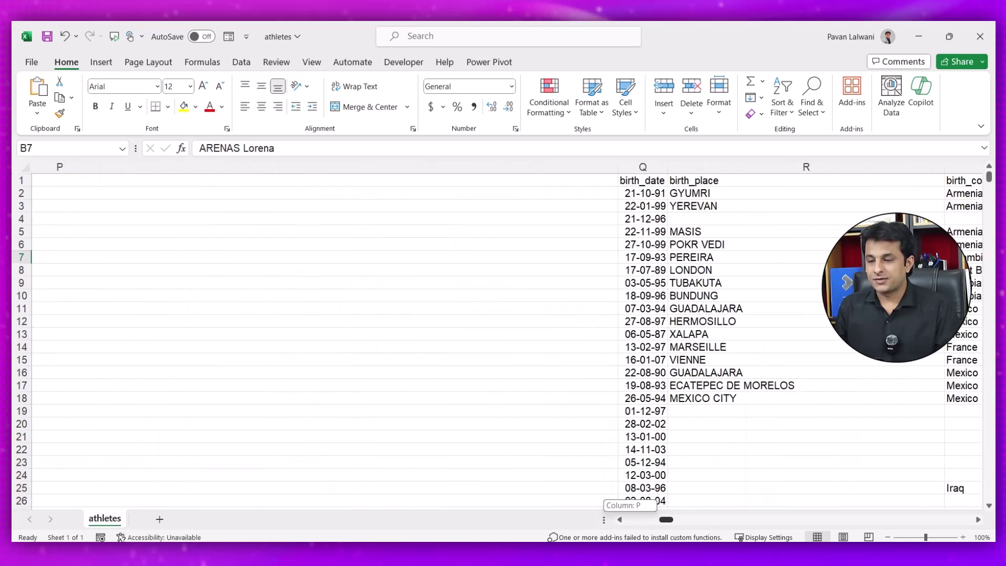
{"action": "scroll", "coordinate": [503, 341], "scroll_direction": "left", "scroll_amount": 15}
- Browse the header row across to disciplines and cell T7, then close Excel without saving
{"action": "left_click", "coordinate": [21, 180]}
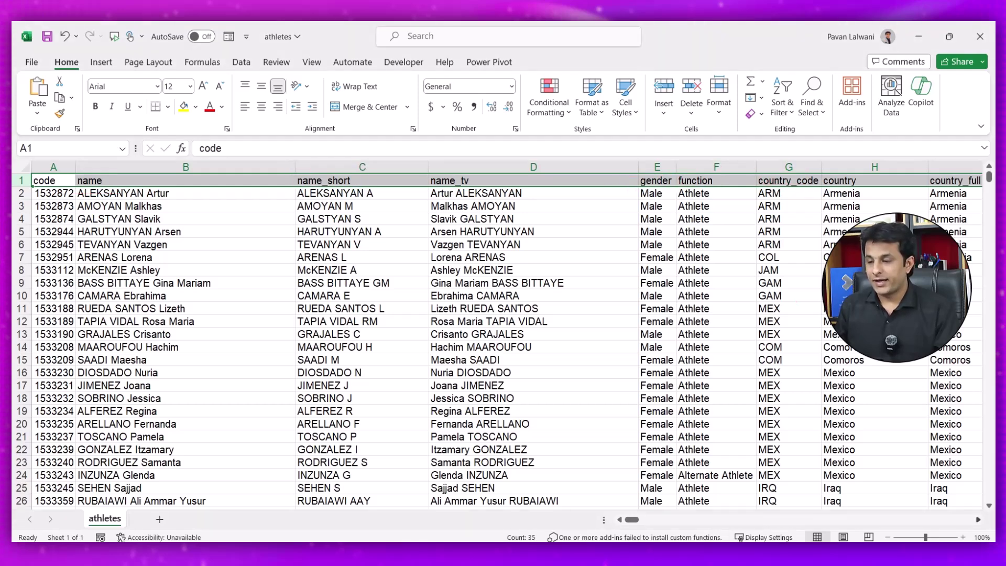
{"action": "scroll", "coordinate": [506, 335], "scroll_direction": "right", "scroll_amount": 6}
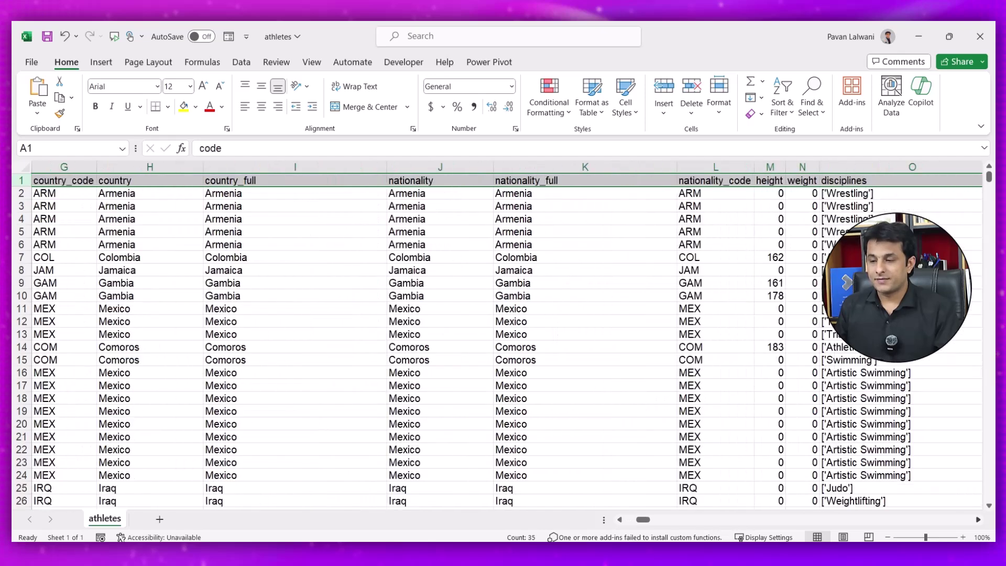
{"action": "scroll", "coordinate": [506, 336], "scroll_direction": "right", "scroll_amount": 3}
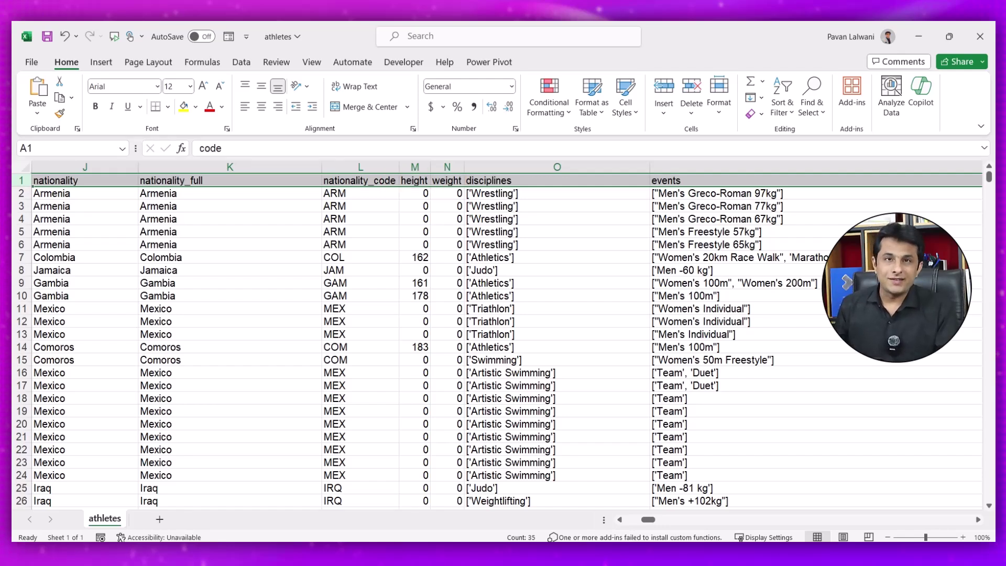
{"action": "left_click", "coordinate": [557, 180]}
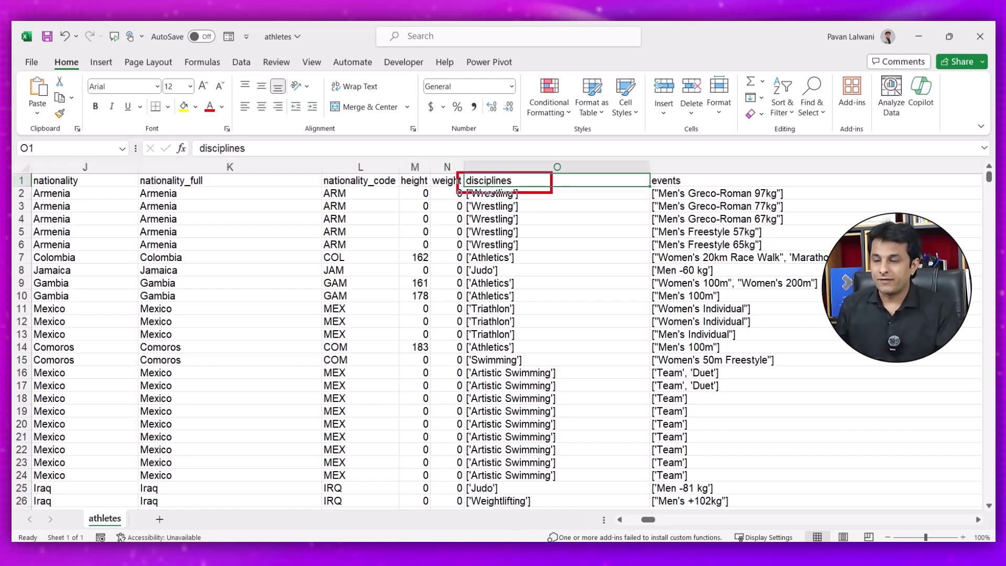
{"action": "scroll", "coordinate": [507, 335], "scroll_direction": "right", "scroll_amount": 5}
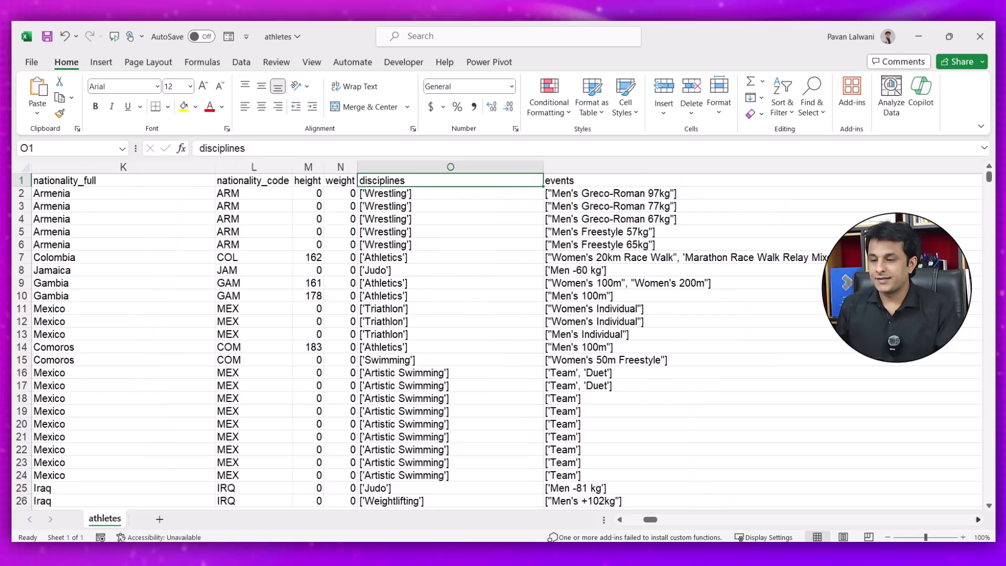
{"action": "left_click", "coordinate": [531, 257]}
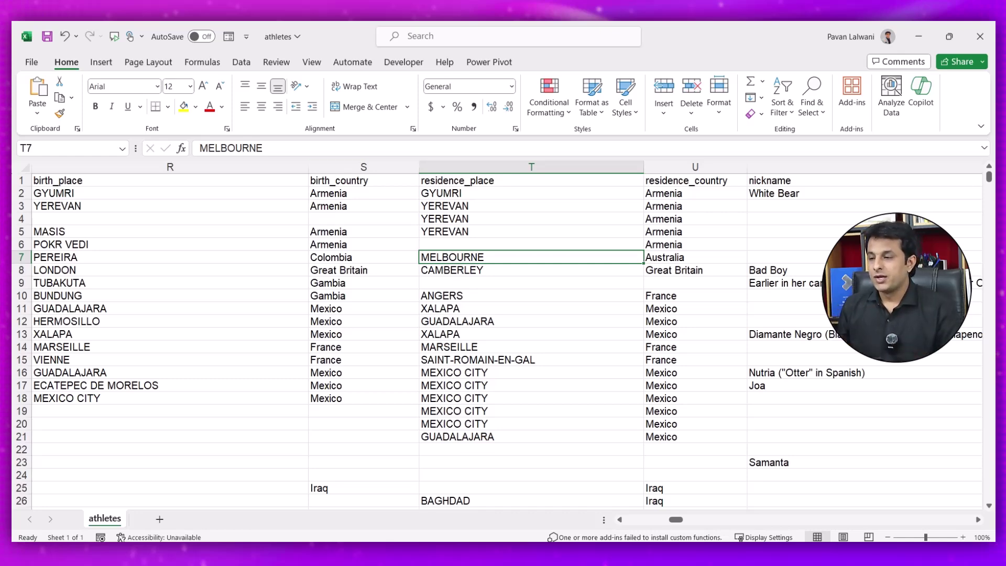
{"action": "left_click", "coordinate": [980, 36]}
{"action": "left_click", "coordinate": [521, 305]}
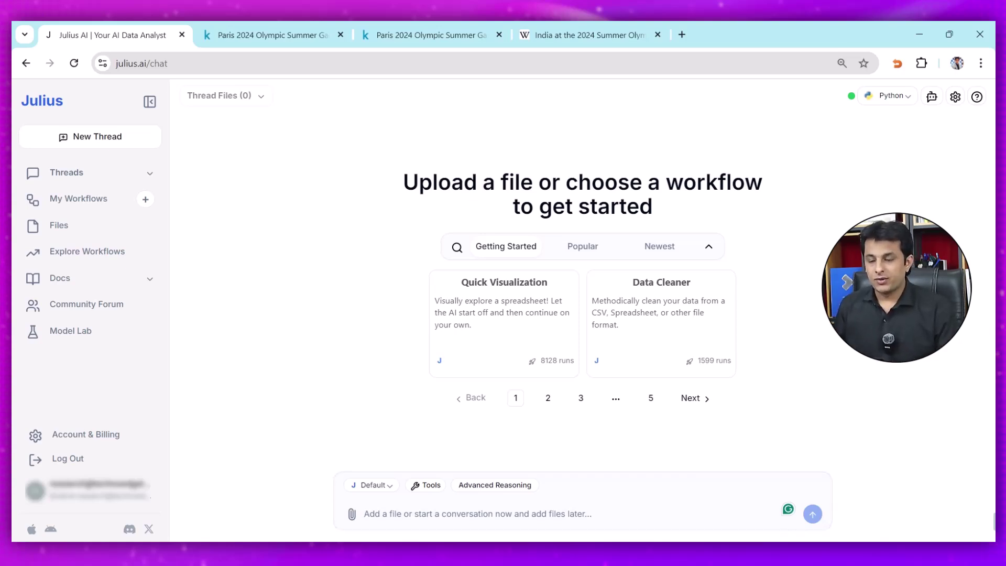
- Upload athletes.csv to the chat through the paperclip attachment option
{"action": "left_click", "coordinate": [352, 515]}
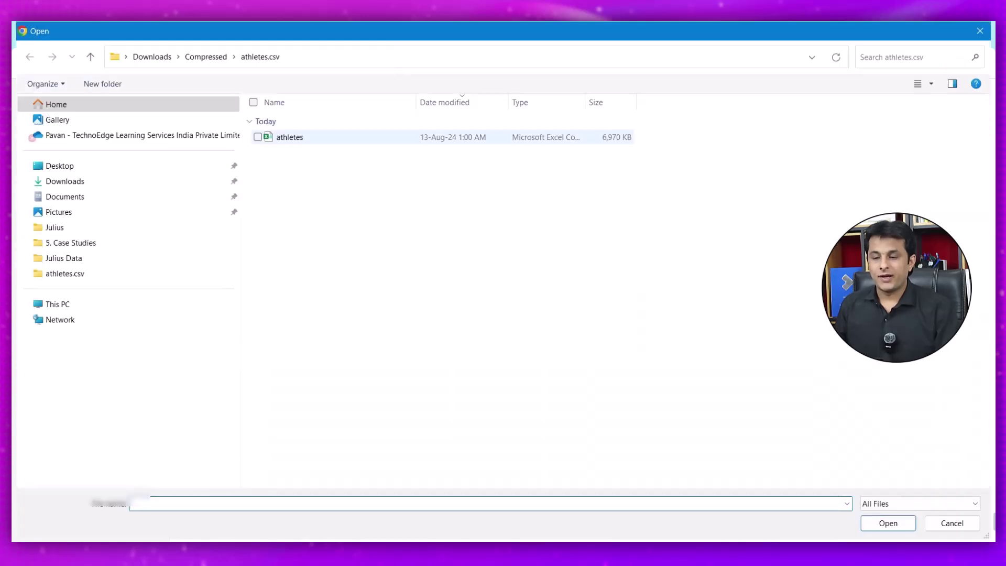
{"action": "double_click", "coordinate": [290, 137]}
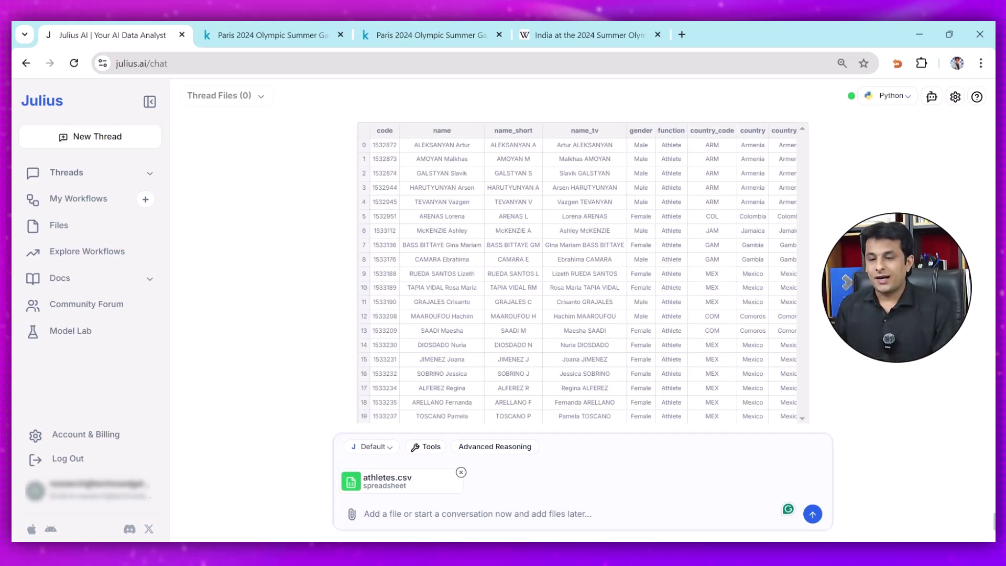
- Select the gender through country_code columns in the preview so the assistant focuses on them
{"action": "left_click", "coordinate": [441, 173]}
{"action": "left_click_drag", "start_coordinate": [441, 173], "coordinate": [585, 287]}
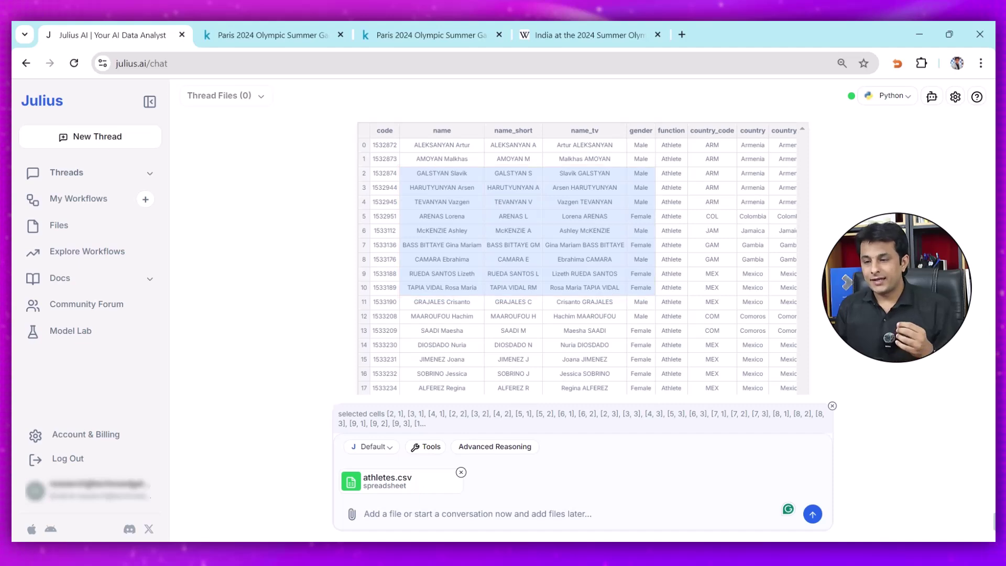
{"action": "left_click", "coordinate": [640, 130]}
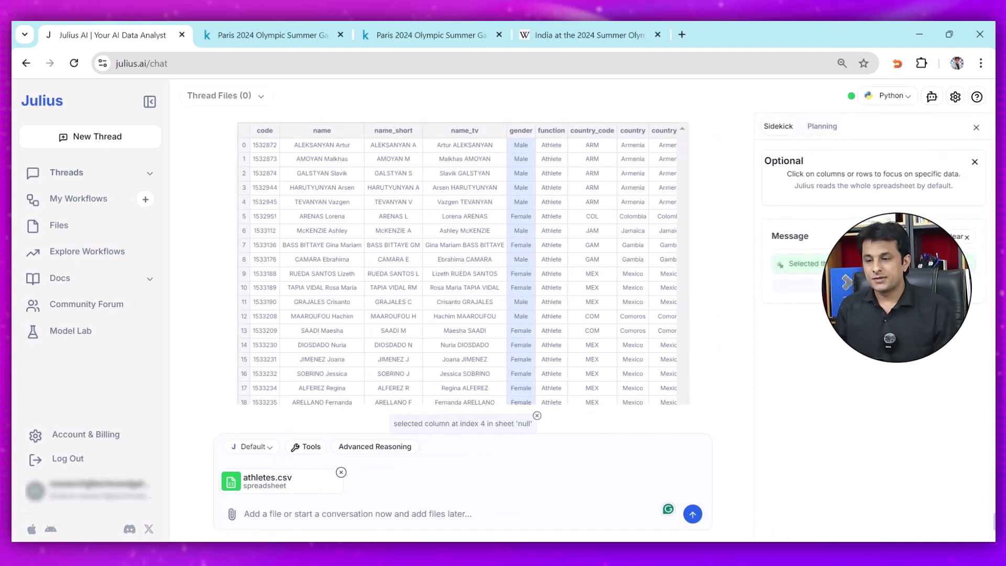
{"action": "left_click_drag", "start_coordinate": [521, 130], "coordinate": [592, 131]}
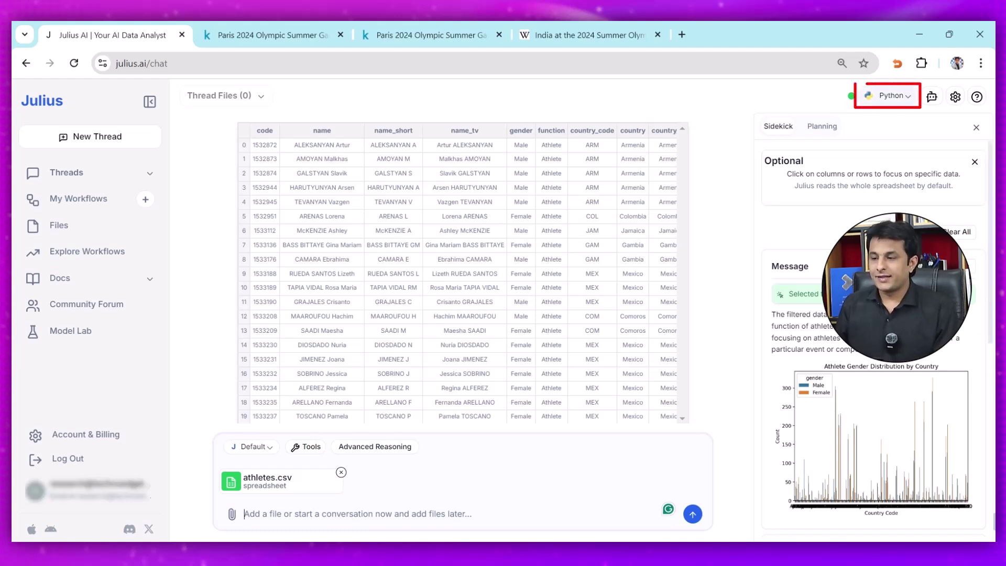
{"action": "left_click", "coordinate": [890, 95]}
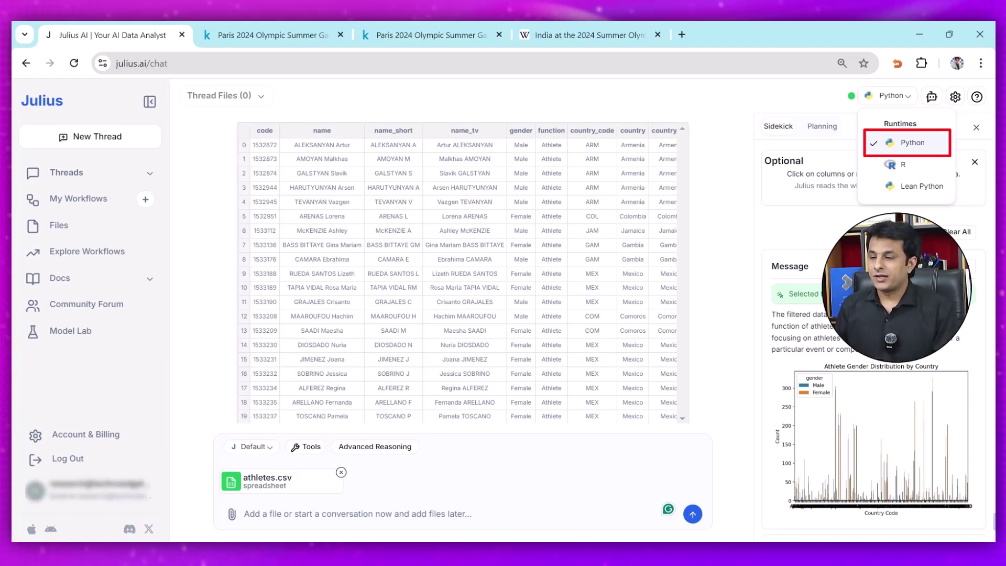
{"action": "key", "text": "Escape"}
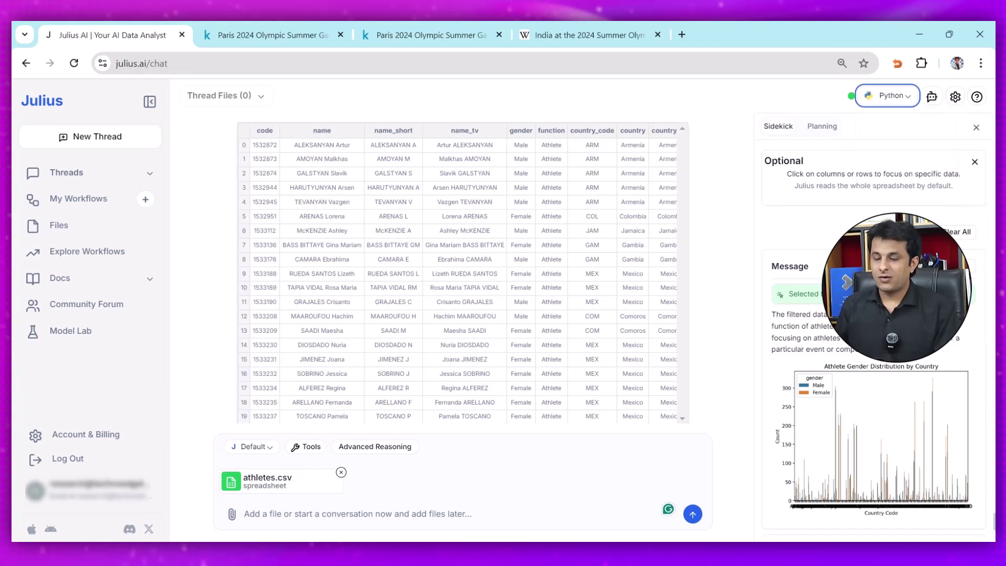
- Send the message 'Give me the insights' about the attached athletes.csv
{"action": "left_click", "coordinate": [356, 513]}
{"action": "type", "text": "Give"}
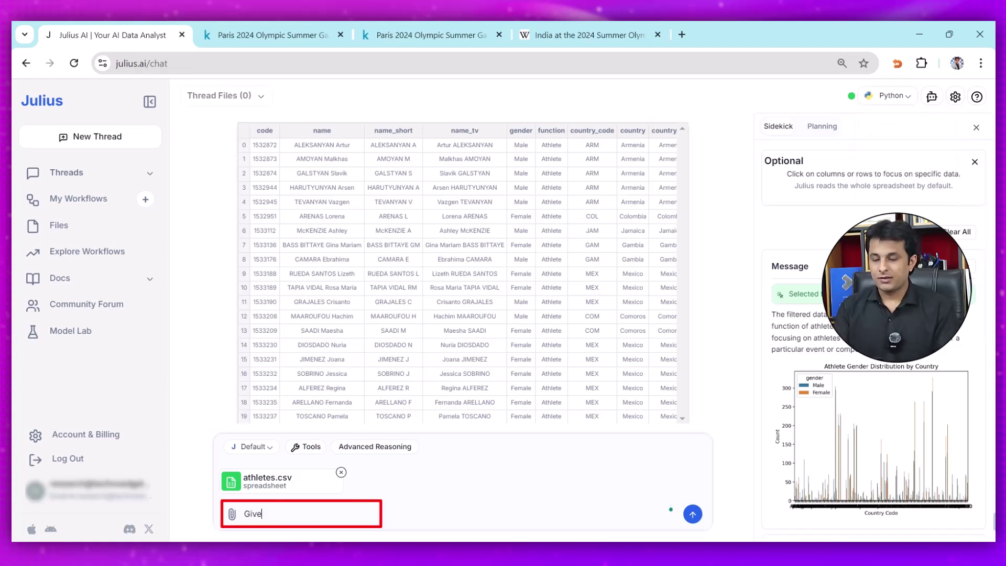
{"action": "type", "text": " me th"}
{"action": "key", "text": "BackSpace"}
{"action": "key", "text": "BackSpace"}
{"action": "type", "text": "the insights"}
{"action": "key", "text": "Return"}
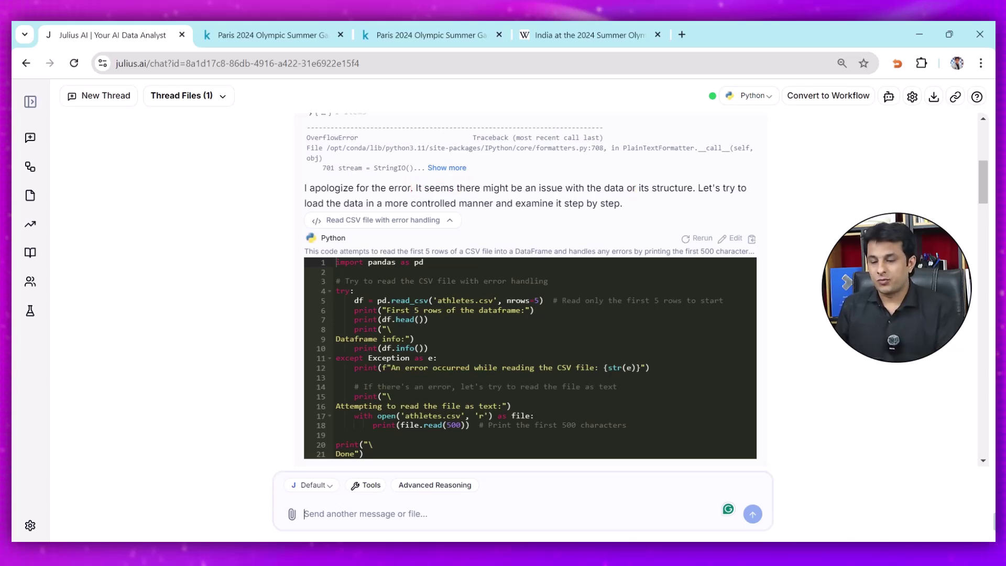
{"action": "scroll", "coordinate": [529, 288], "scroll_direction": "down", "scroll_amount": 3}
{"action": "scroll", "coordinate": [529, 288], "scroll_direction": "down", "scroll_amount": 5}
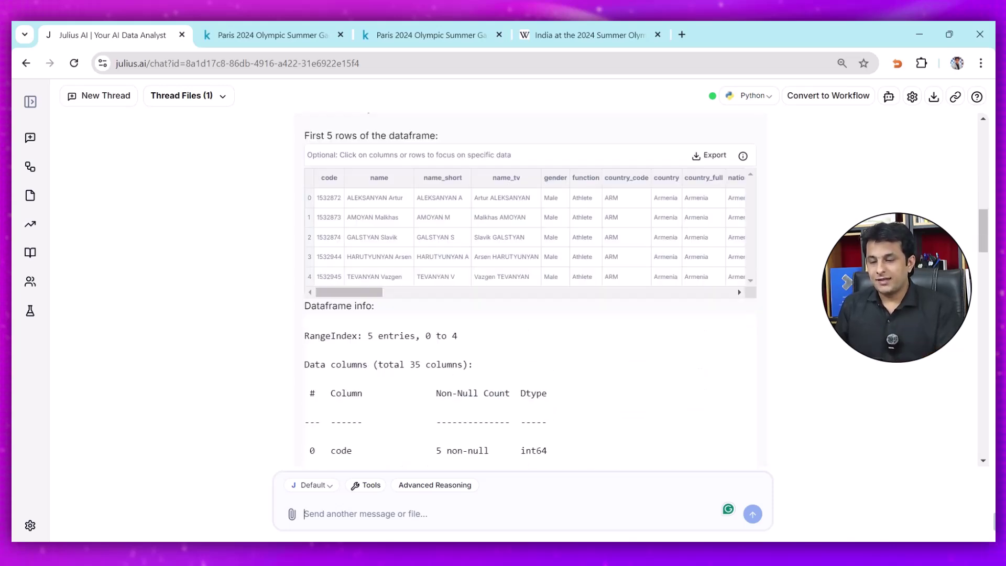
{"action": "scroll", "coordinate": [529, 289], "scroll_direction": "down", "scroll_amount": 2}
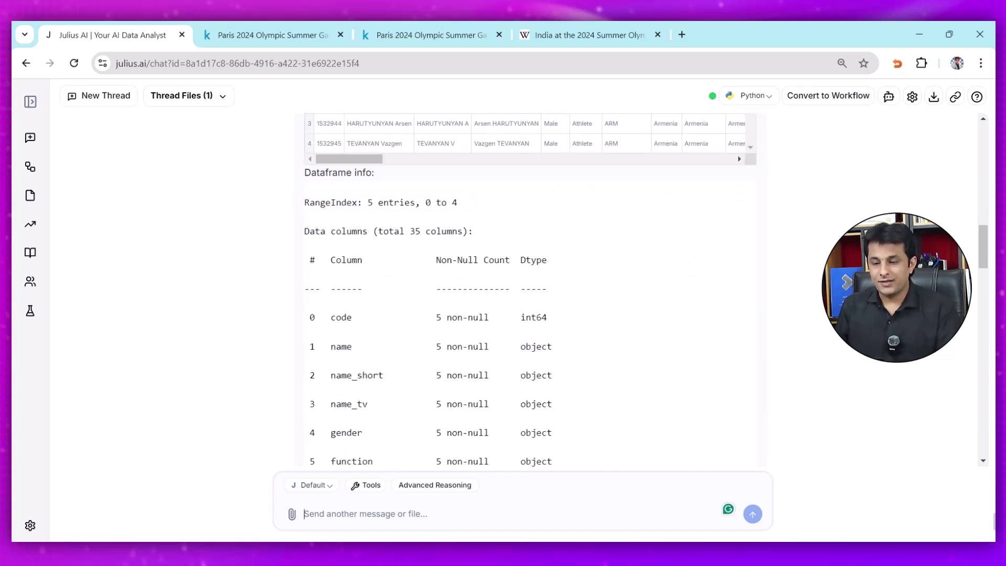
{"action": "scroll", "coordinate": [529, 288], "scroll_direction": "down", "scroll_amount": 2}
{"action": "scroll", "coordinate": [529, 288], "scroll_direction": "up", "scroll_amount": 2}
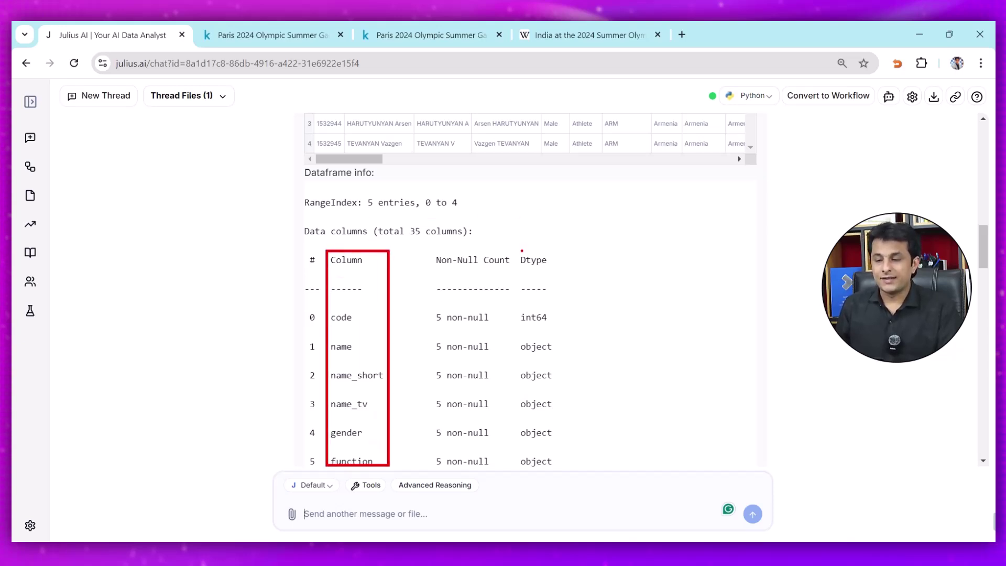
{"action": "scroll", "coordinate": [529, 288], "scroll_direction": "down", "scroll_amount": 5}
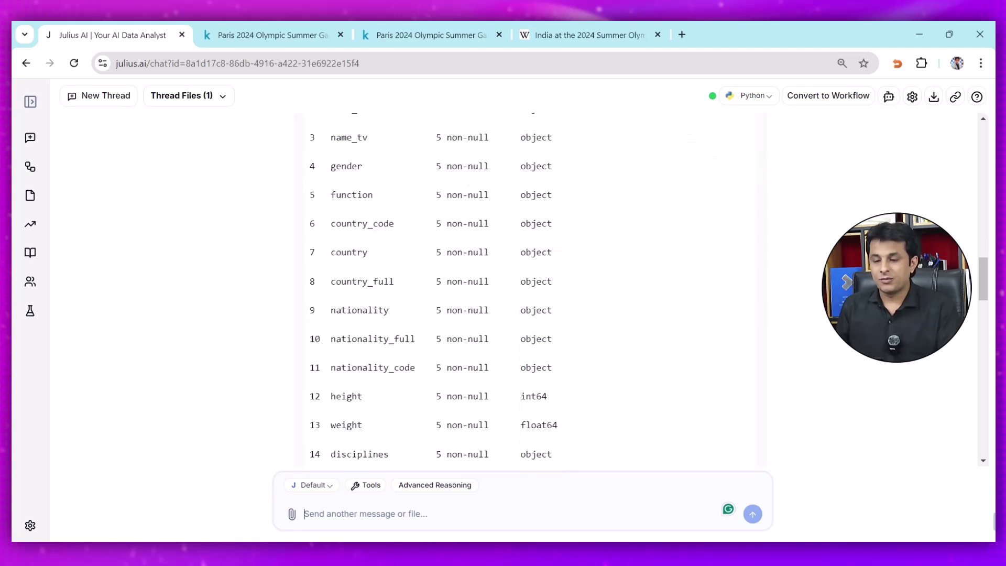
{"action": "scroll", "coordinate": [529, 288], "scroll_direction": "down", "scroll_amount": 8}
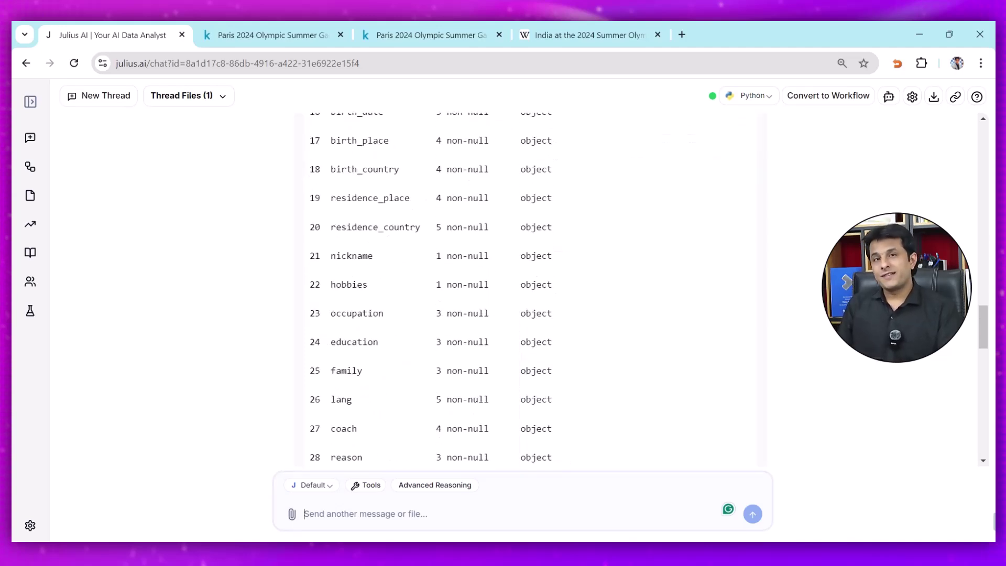
{"action": "scroll", "coordinate": [529, 288], "scroll_direction": "down", "scroll_amount": 10}
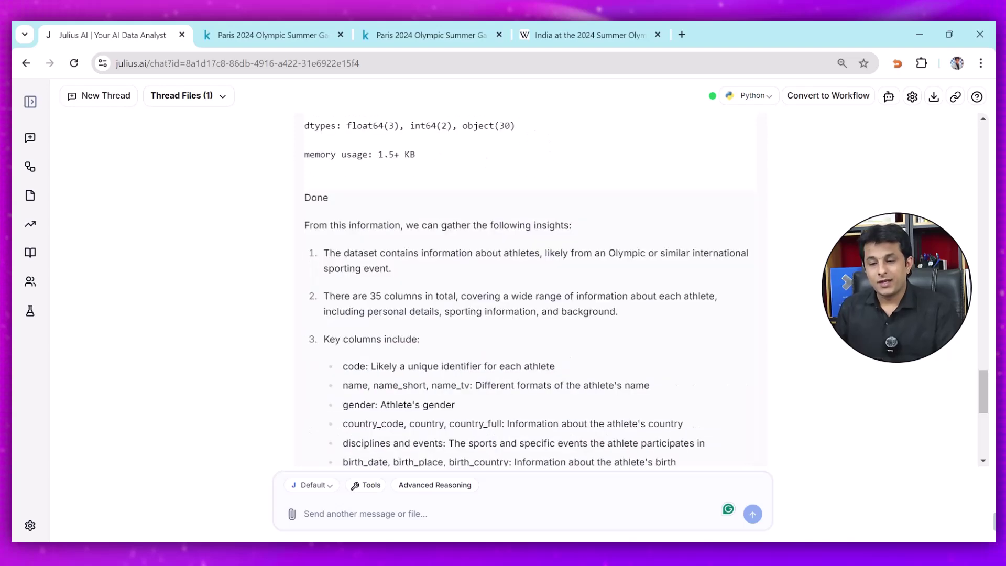
{"action": "scroll", "coordinate": [529, 288], "scroll_direction": "down", "scroll_amount": 3}
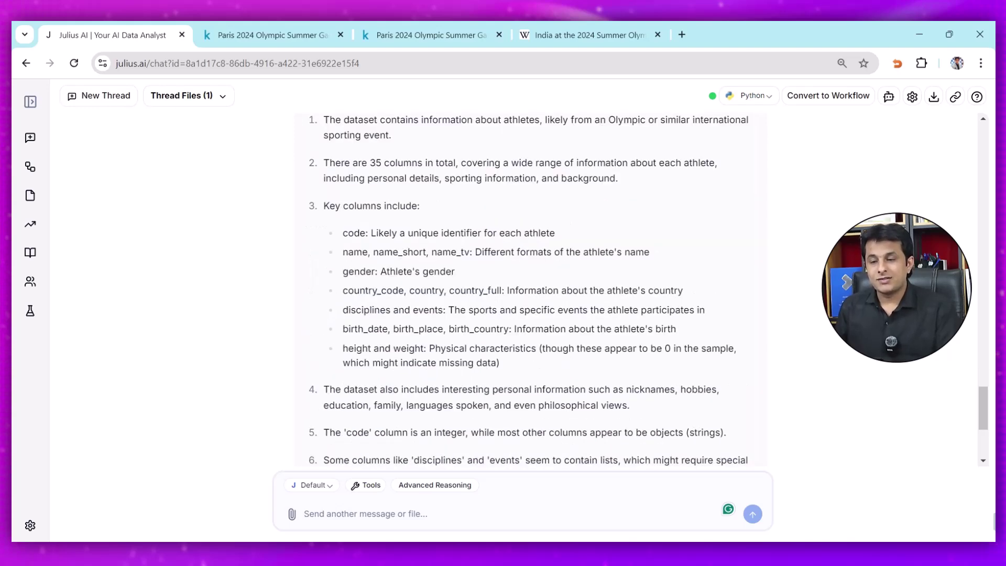
{"action": "scroll", "coordinate": [529, 288], "scroll_direction": "down", "scroll_amount": 5}
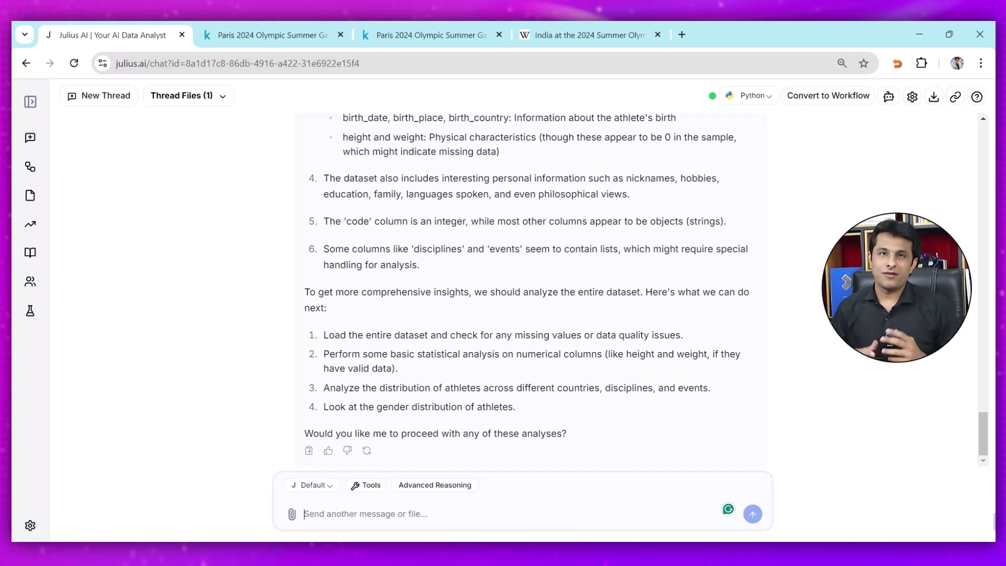
- Ask 'Give me the count of people from India?' and read the reply of 112 athletes
{"action": "type", "text": "Give"}
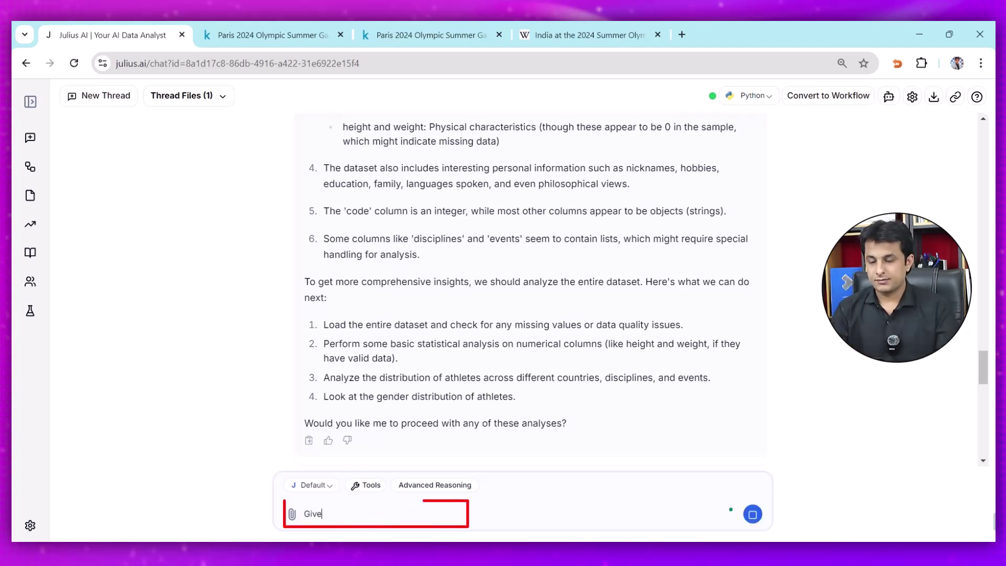
{"action": "type", "text": " me the count of people from India?"}
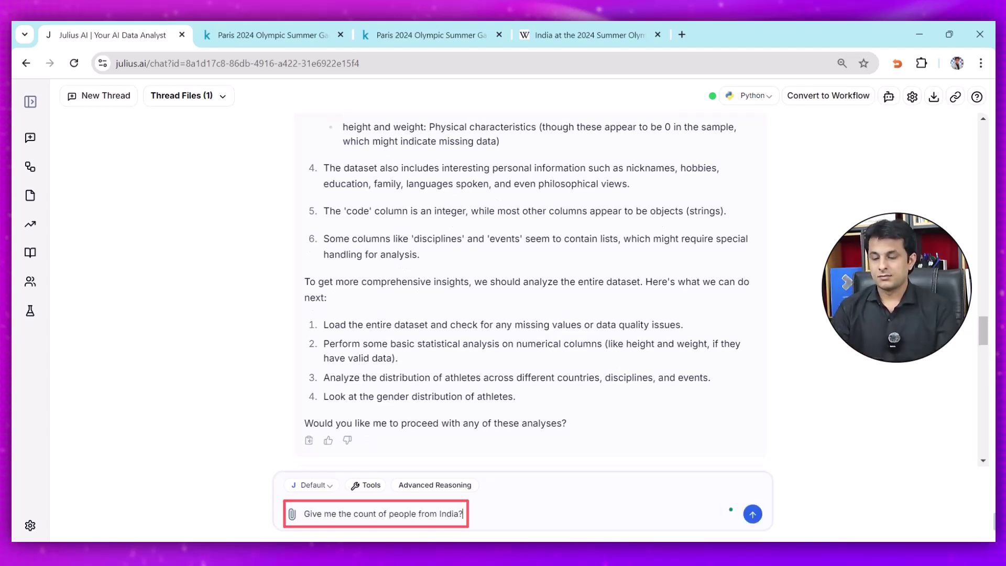
{"action": "key", "text": "Return"}
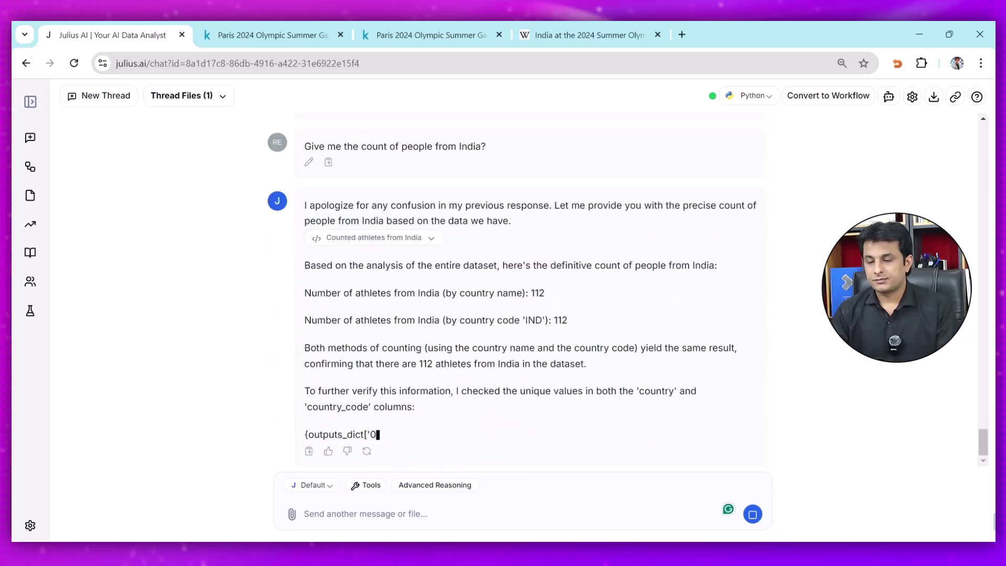
{"action": "scroll", "coordinate": [524, 288], "scroll_direction": "up", "scroll_amount": 10}
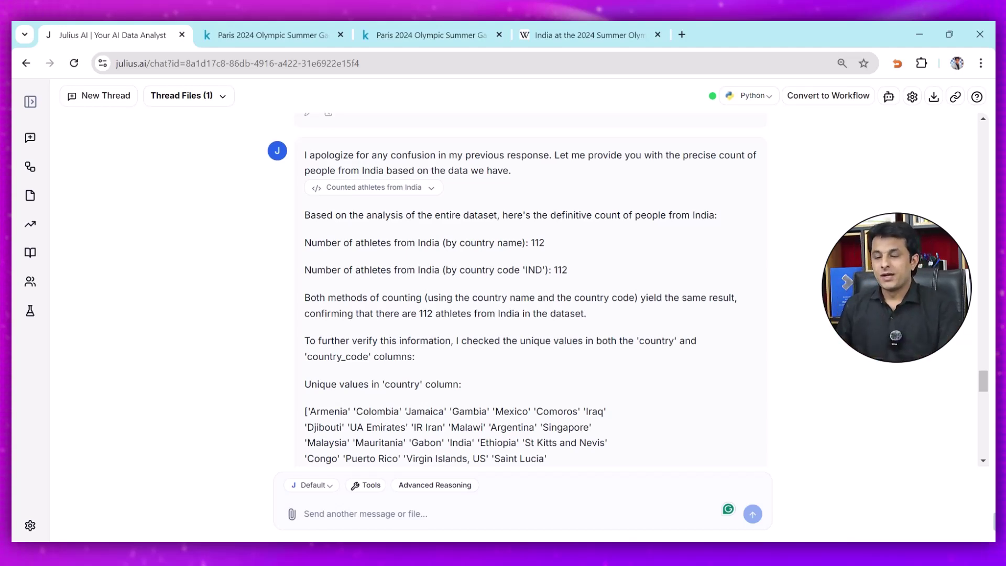
{"action": "scroll", "coordinate": [529, 288], "scroll_direction": "down", "scroll_amount": 15}
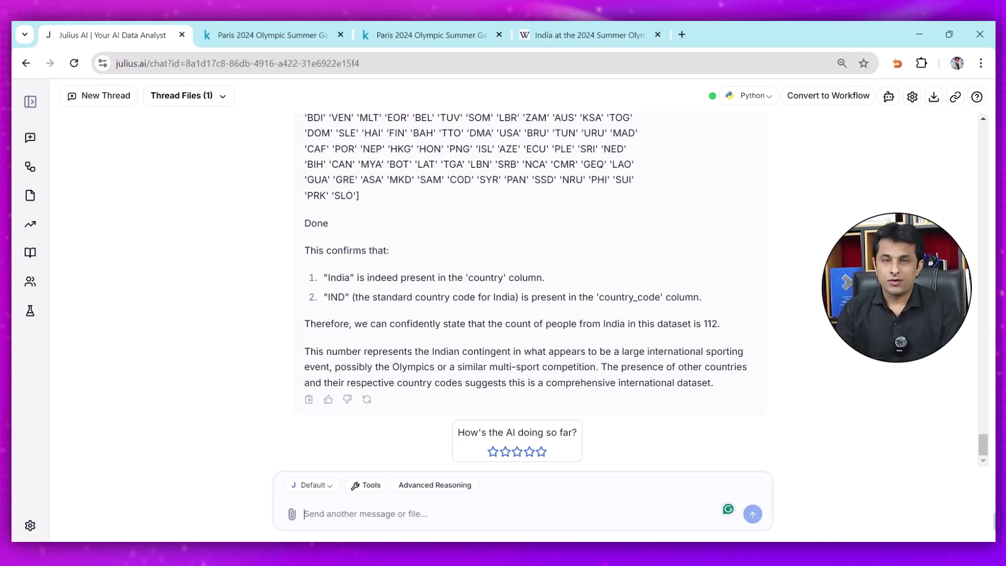
- Request 'Top 10 countries by count' and view the resulting bar chart at 110% zoom
{"action": "type", "text": "Top 10 countries by co"}
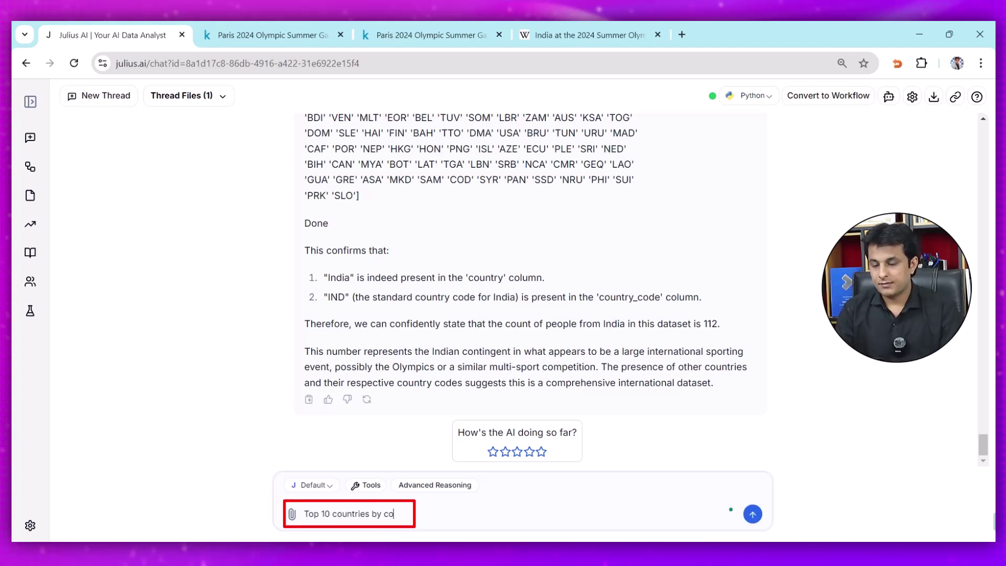
{"action": "type", "text": "unt"}
{"action": "key", "text": "Return"}
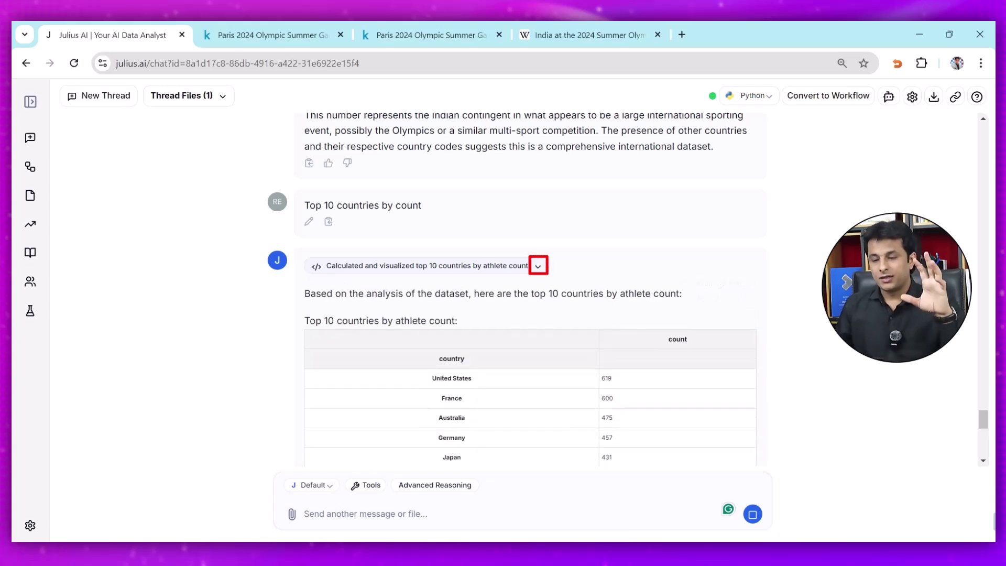
{"action": "key", "text": "ctrl+plus"}
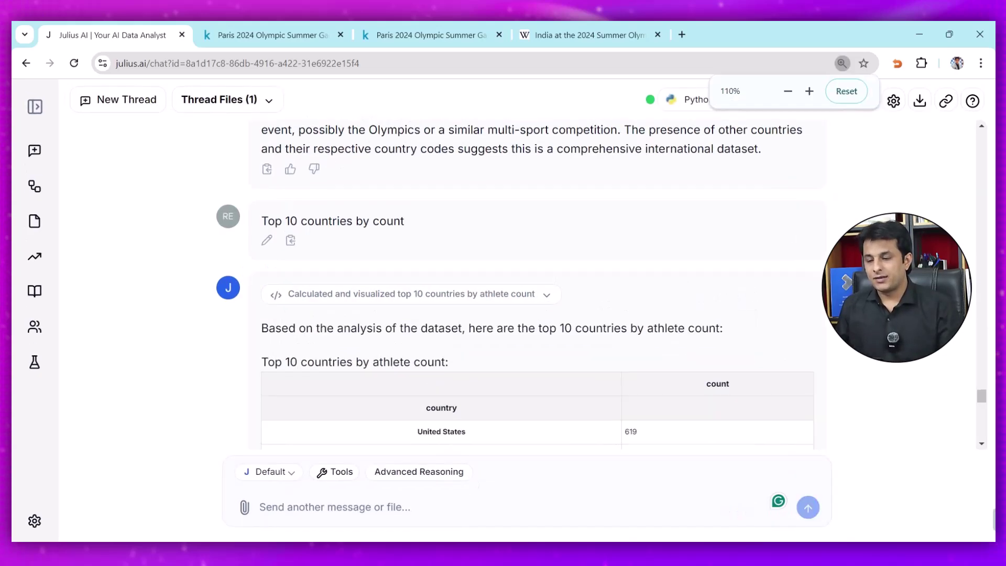
{"action": "scroll", "coordinate": [537, 283], "scroll_direction": "down", "scroll_amount": 5}
{"action": "scroll", "coordinate": [537, 283], "scroll_direction": "up", "scroll_amount": 2}
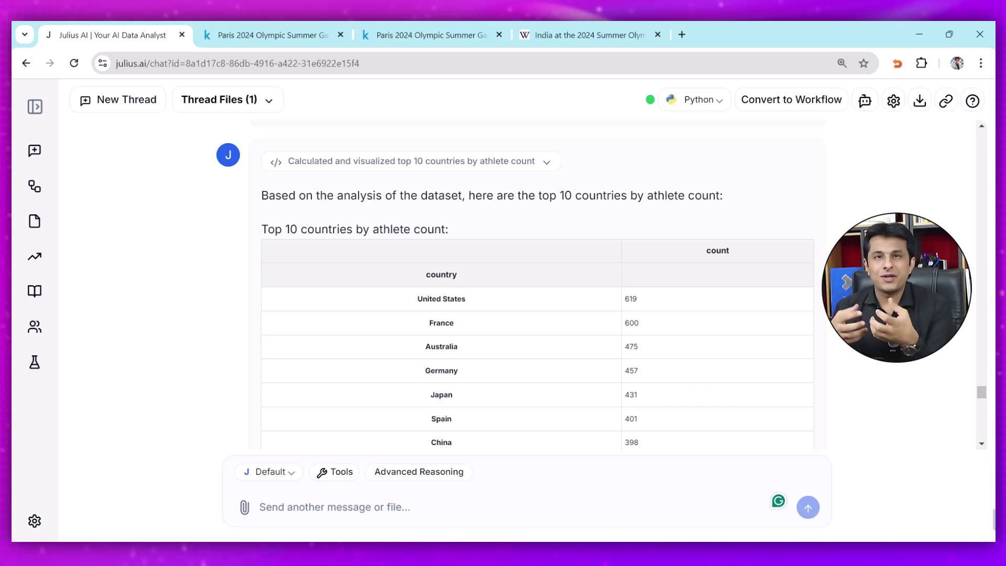
{"action": "scroll", "coordinate": [538, 285], "scroll_direction": "down", "scroll_amount": 8}
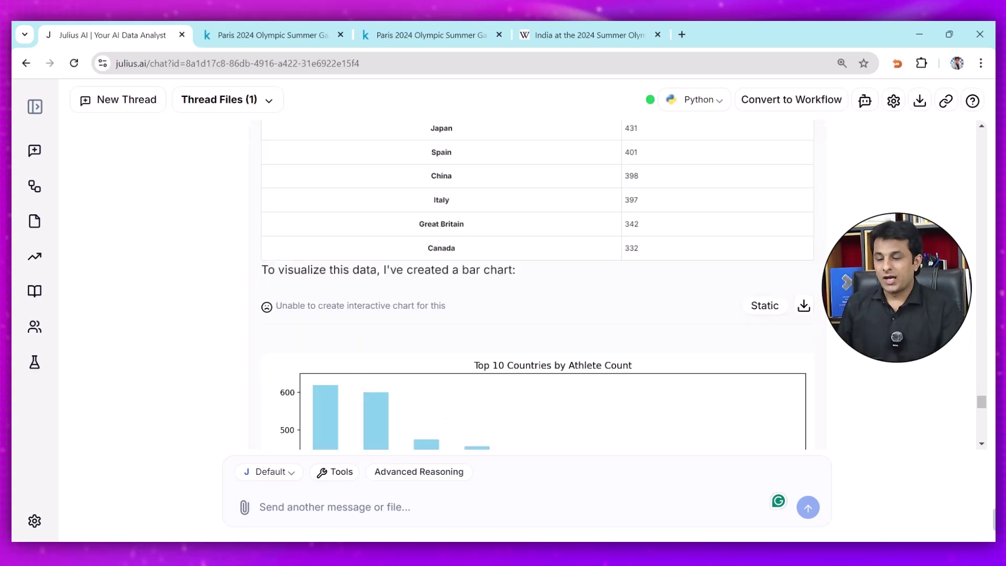
{"action": "scroll", "coordinate": [538, 285], "scroll_direction": "down", "scroll_amount": 3}
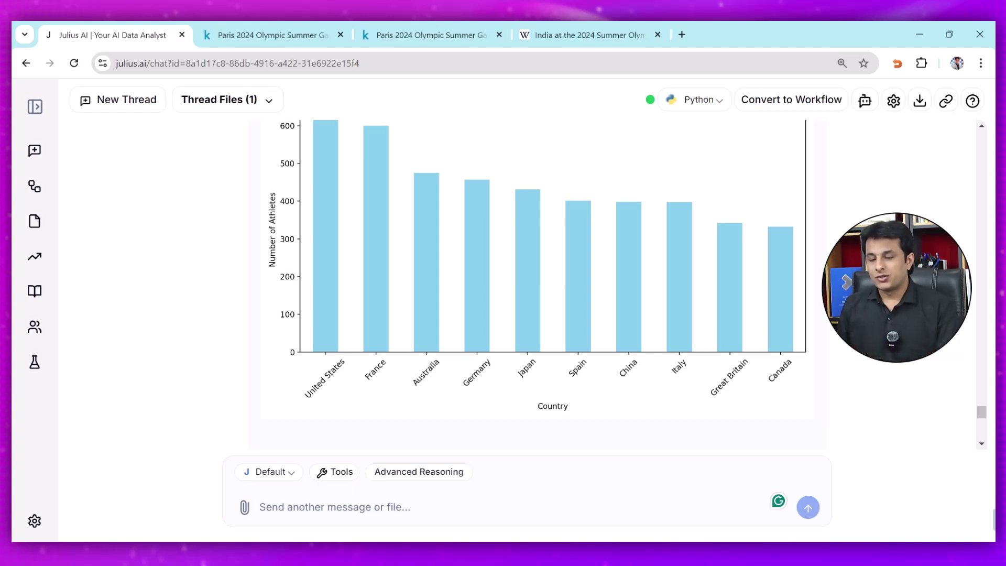
{"action": "scroll", "coordinate": [542, 285], "scroll_direction": "up", "scroll_amount": 3}
{"action": "scroll", "coordinate": [543, 285], "scroll_direction": "down", "scroll_amount": 3}
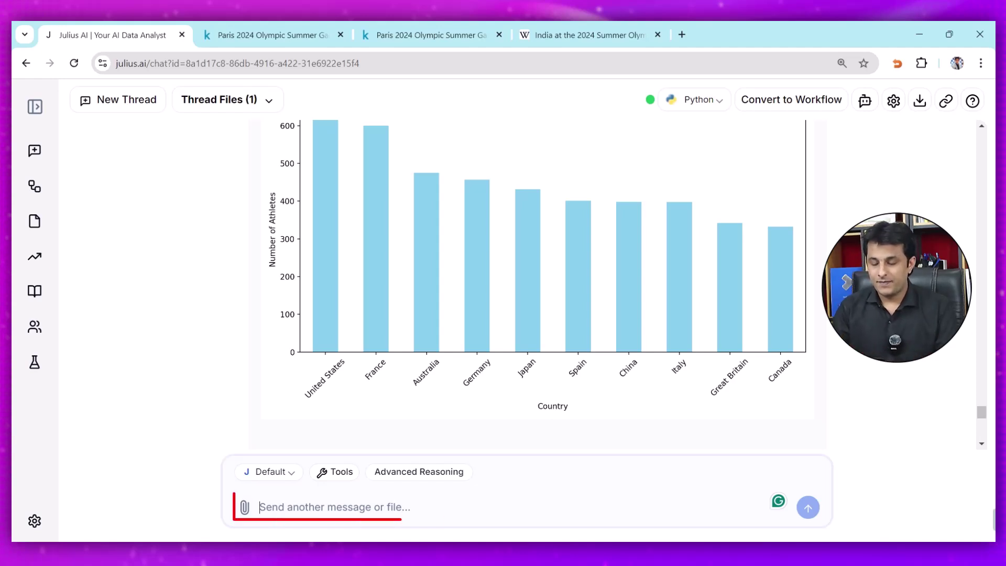
- Request 'Create Pie chart about top 10 sports and percentage.' and review the chart and insights
{"action": "type", "text": "Create Pie chart about top 10 sports and percentage."}
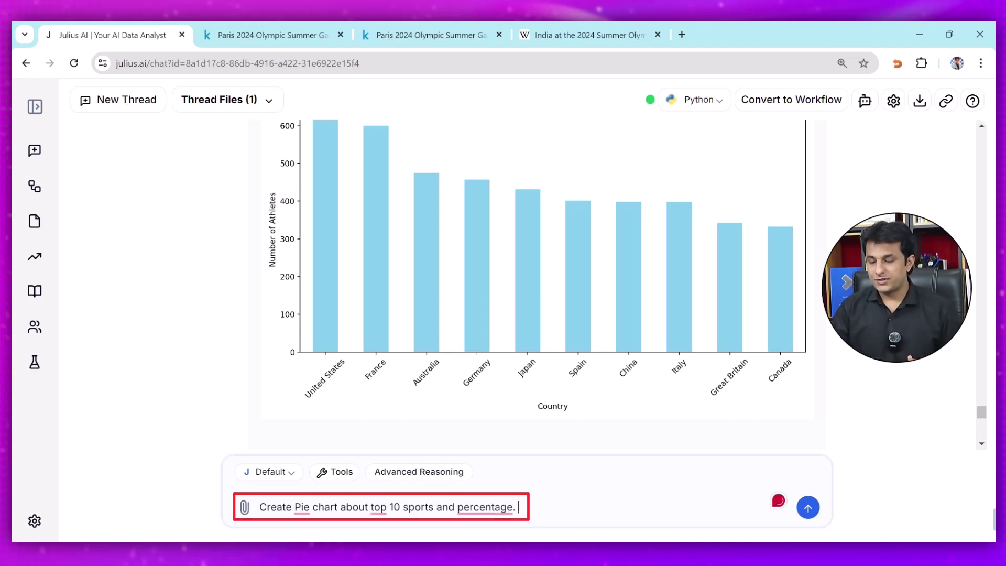
{"action": "key", "text": "Return"}
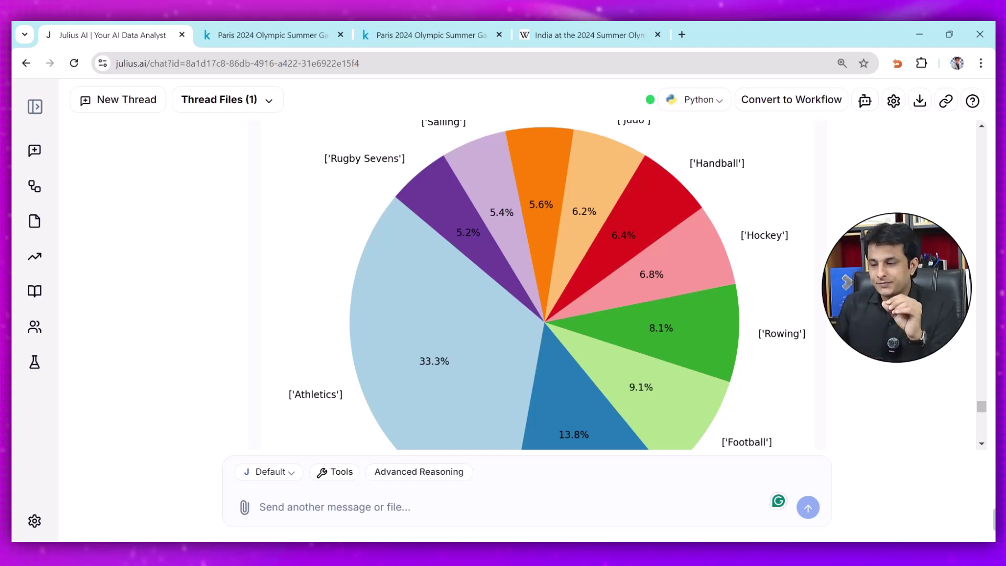
{"action": "scroll", "coordinate": [537, 285], "scroll_direction": "up", "scroll_amount": 3}
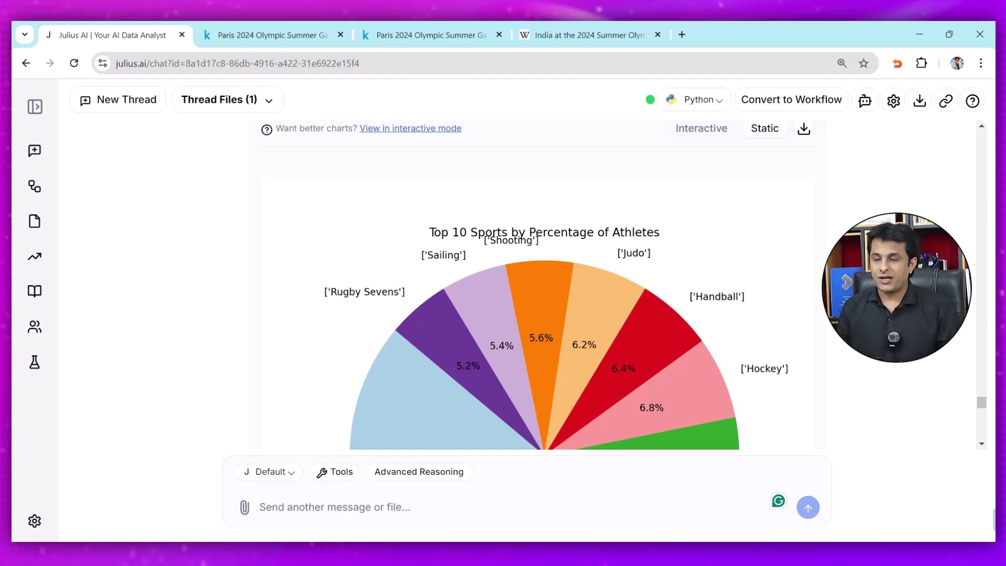
{"action": "scroll", "coordinate": [537, 285], "scroll_direction": "down", "scroll_amount": 6}
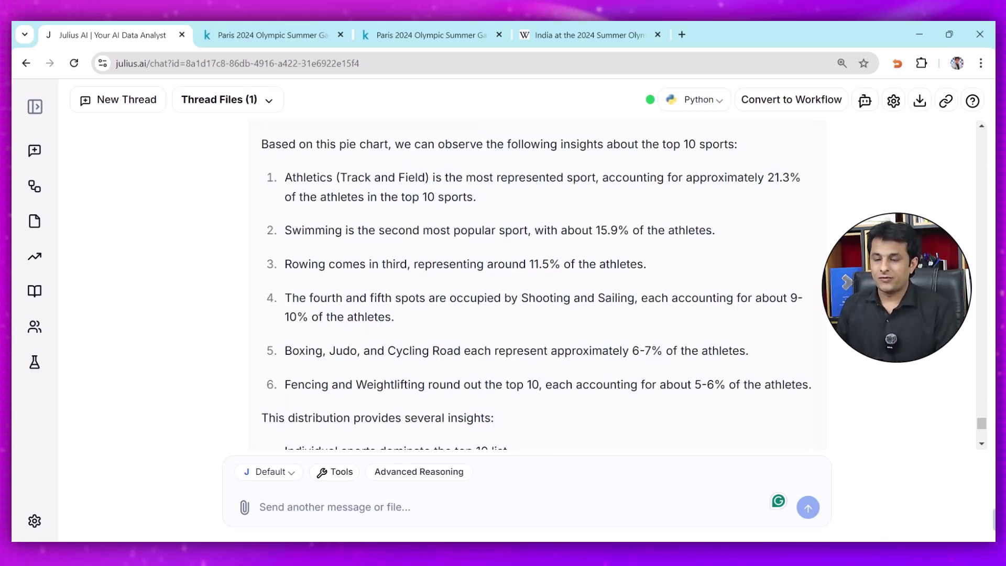
{"action": "scroll", "coordinate": [537, 286], "scroll_direction": "up", "scroll_amount": 10}
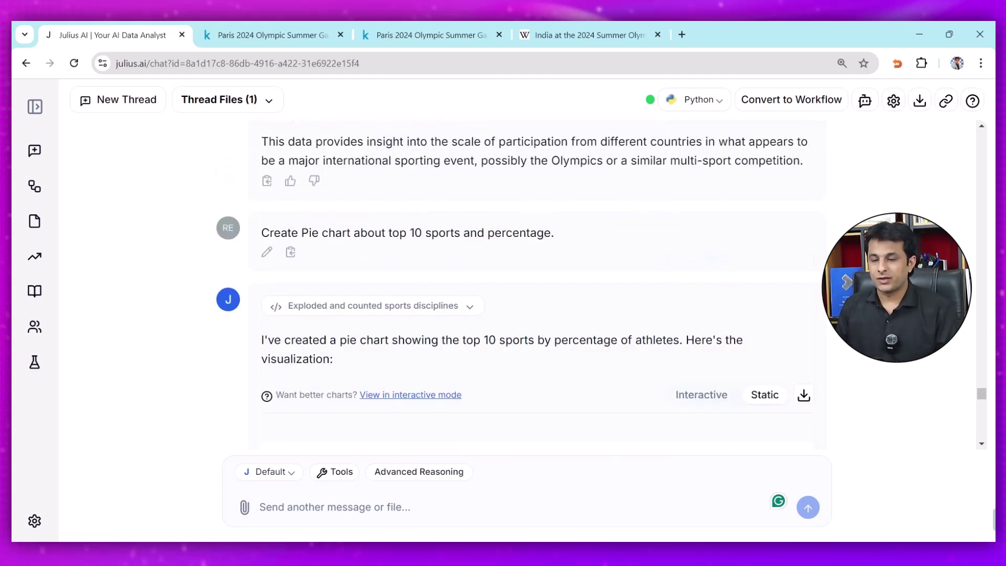
- Resend the earlier pie-chart prompt with 'Bottom' instead of 'top' to chart the bottom 10 sports
{"action": "left_click_drag", "start_coordinate": [261, 233], "coordinate": [554, 233]}
{"action": "key", "text": "ctrl+c"}
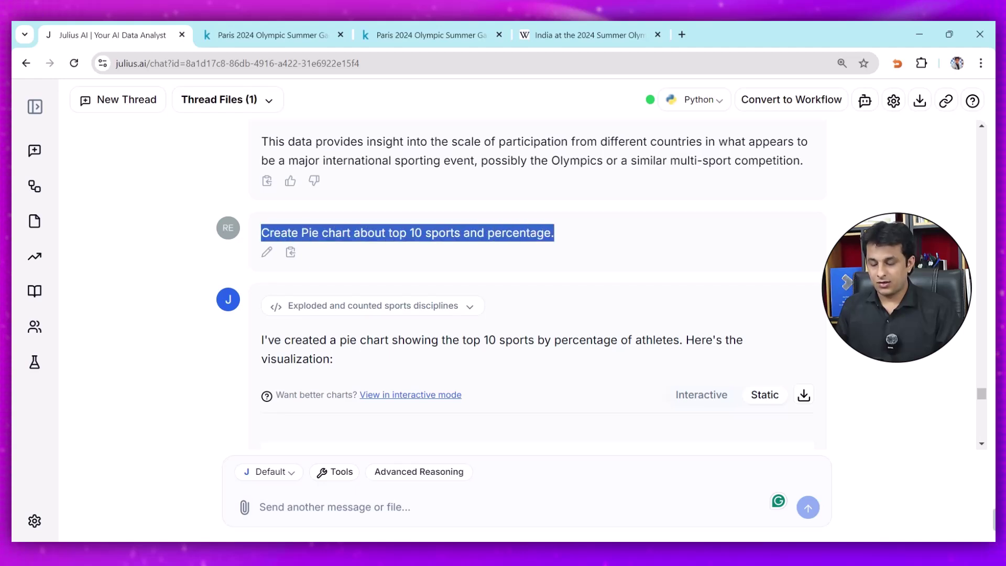
{"action": "left_click", "coordinate": [335, 507]}
{"action": "key", "text": "ctrl+v"}
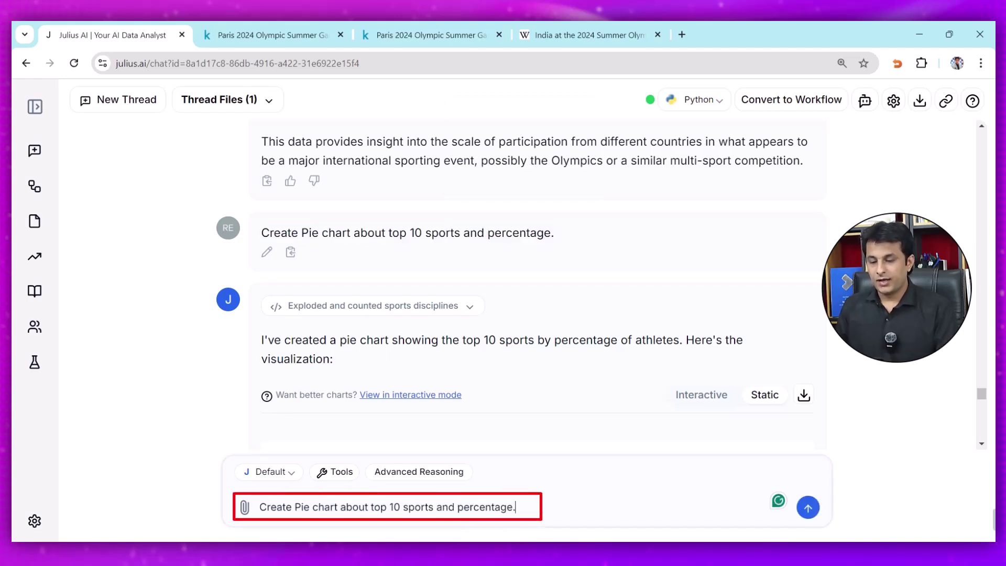
{"action": "type", "text": "Bottom"}
{"action": "key", "text": "Return"}
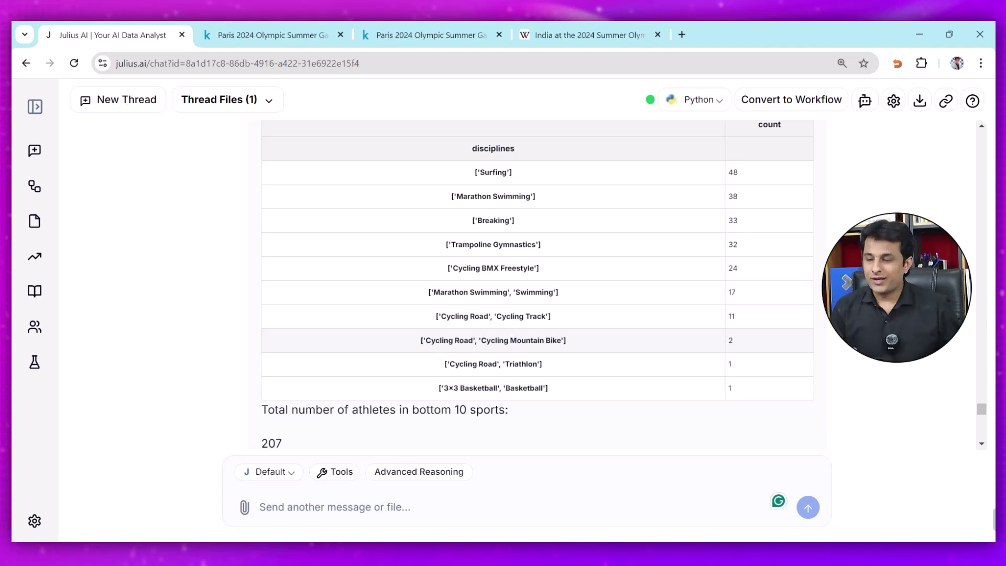
{"action": "scroll", "coordinate": [538, 281], "scroll_direction": "down", "scroll_amount": 2}
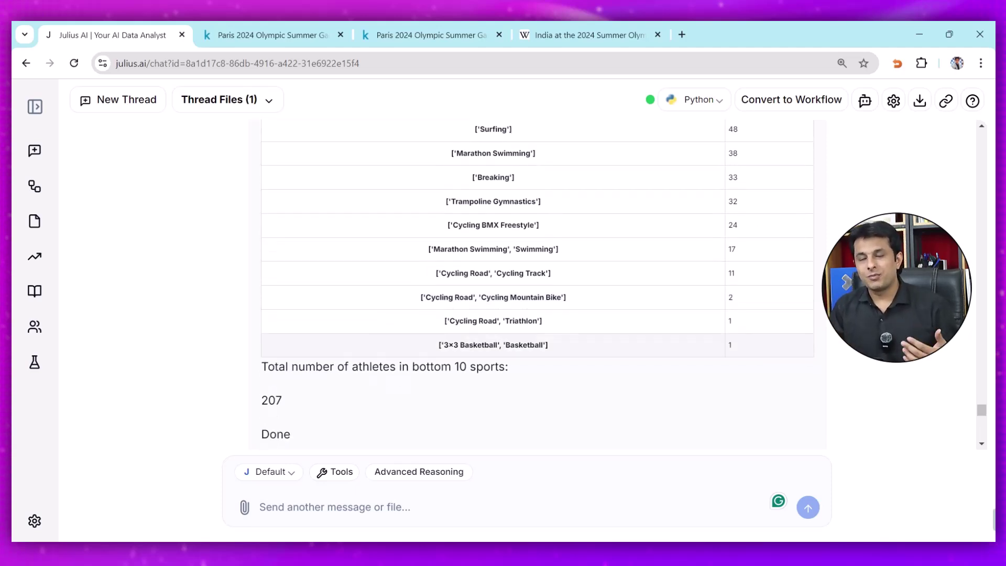
{"action": "scroll", "coordinate": [537, 281], "scroll_direction": "down", "scroll_amount": 4}
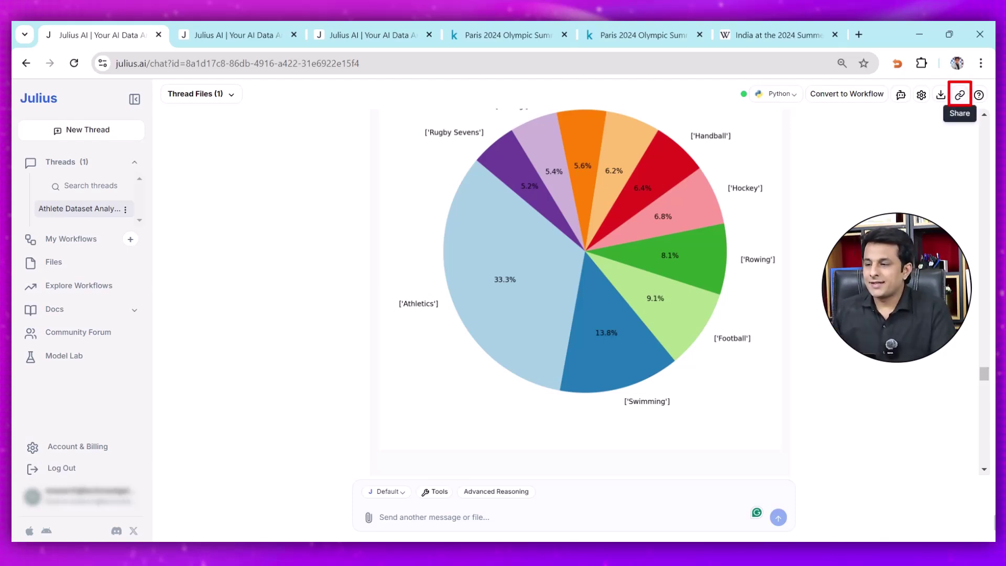
- Copy the conversation's public share link and load it in a Chrome Incognito window
{"action": "left_click", "coordinate": [959, 95]}
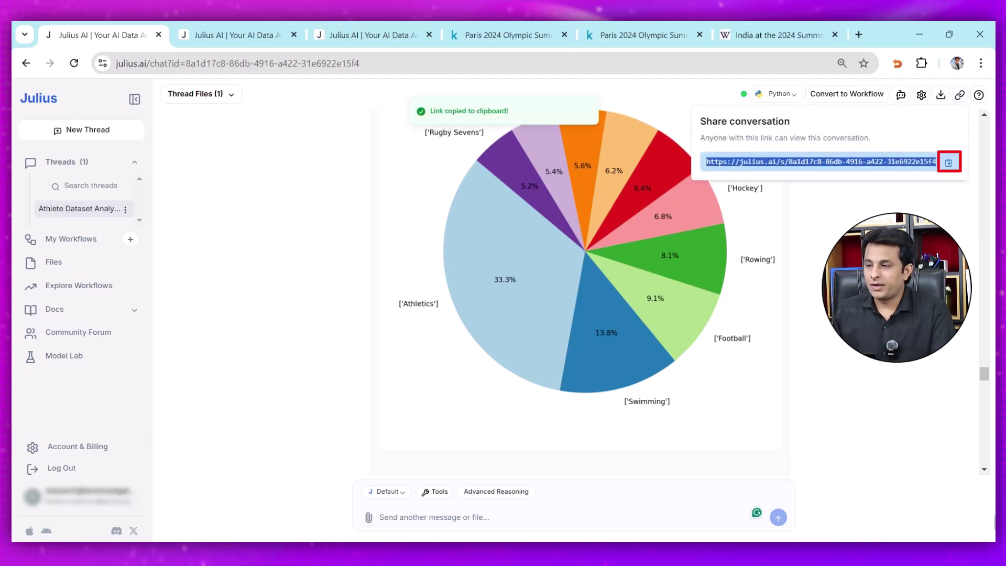
{"action": "left_click", "coordinate": [980, 63]}
{"action": "left_click", "coordinate": [850, 126]}
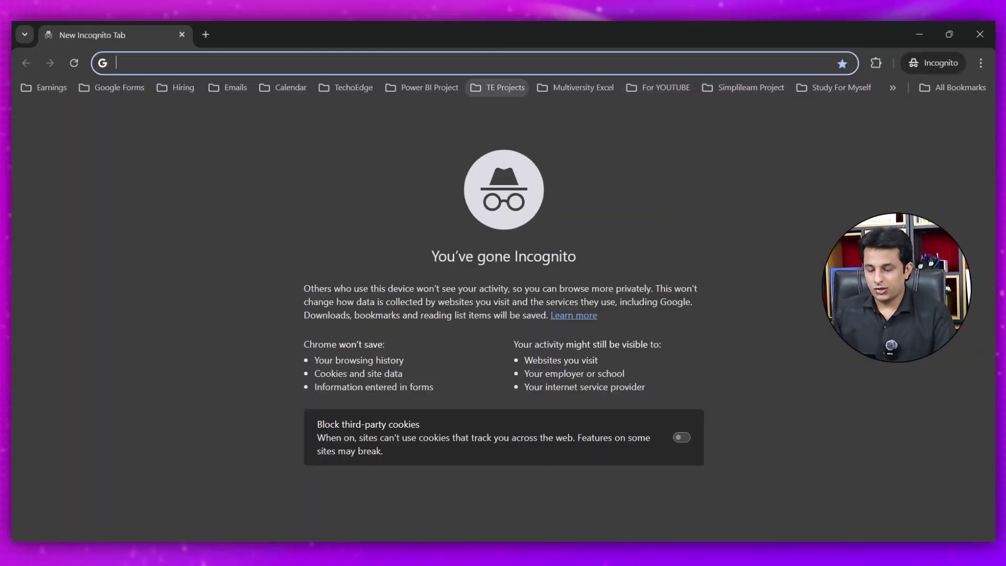
{"action": "key", "text": "ctrl+v"}
{"action": "key", "text": "Return"}
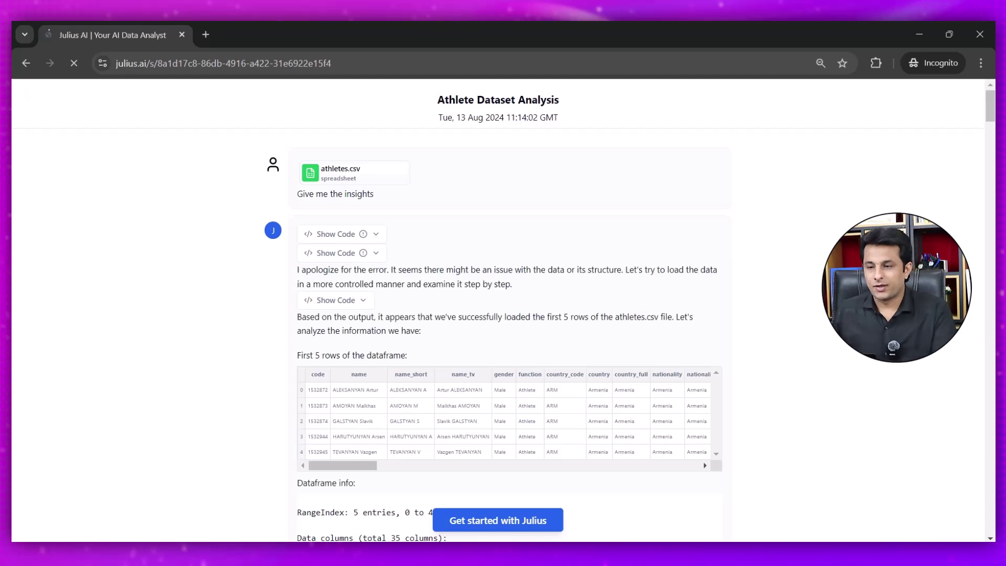
- Scroll through the shared conversation page, then close the Incognito window
{"action": "scroll", "coordinate": [503, 336], "scroll_direction": "down", "scroll_amount": 5}
{"action": "scroll", "coordinate": [503, 335], "scroll_direction": "down", "scroll_amount": 8}
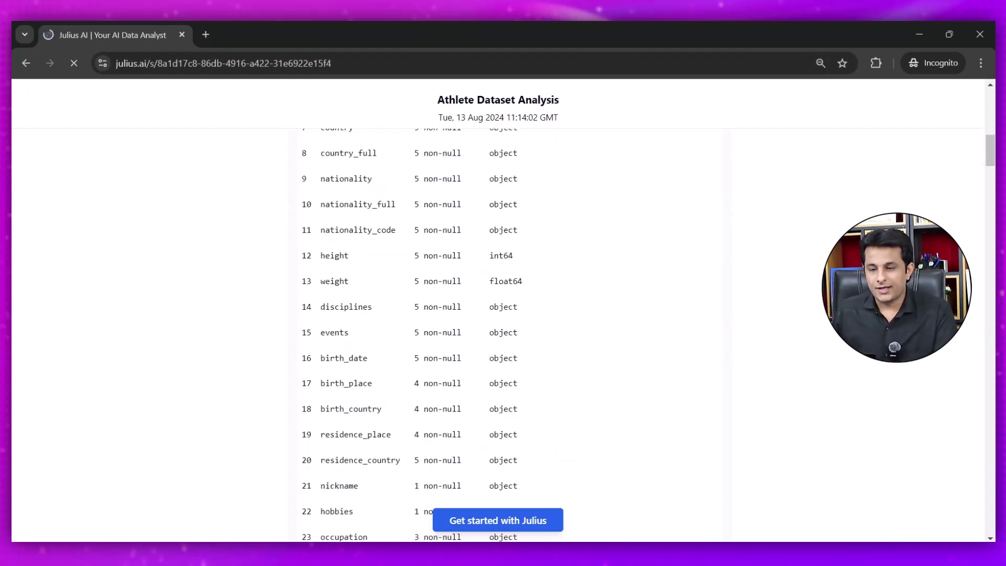
{"action": "scroll", "coordinate": [503, 335], "scroll_direction": "down", "scroll_amount": 10}
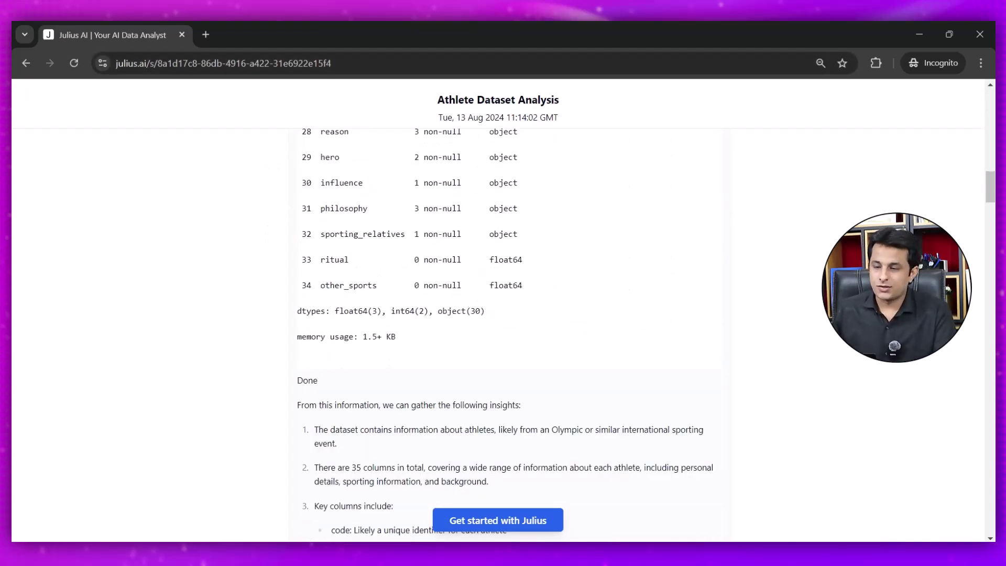
{"action": "scroll", "coordinate": [503, 335], "scroll_direction": "down", "scroll_amount": 20}
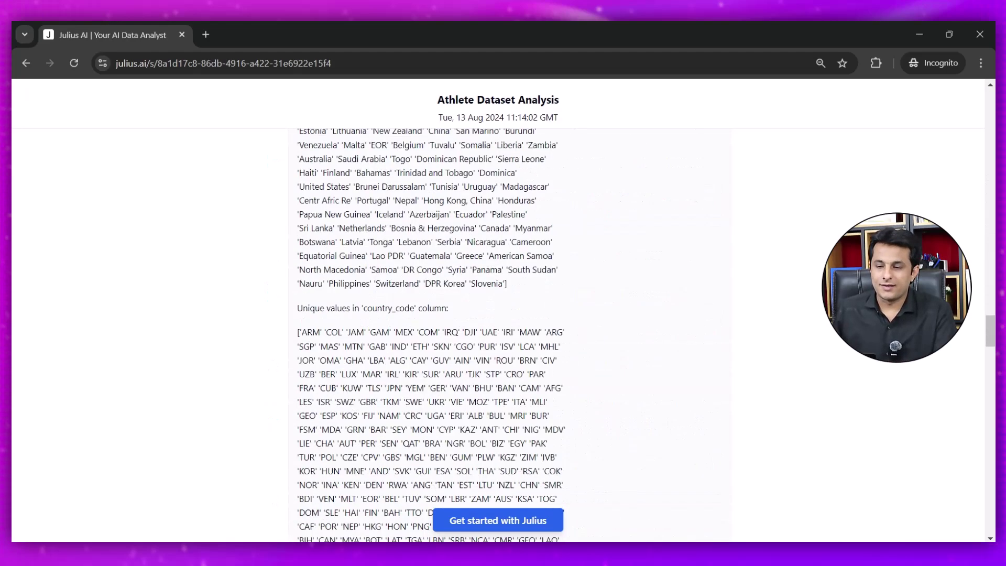
{"action": "scroll", "coordinate": [503, 336], "scroll_direction": "down", "scroll_amount": 20}
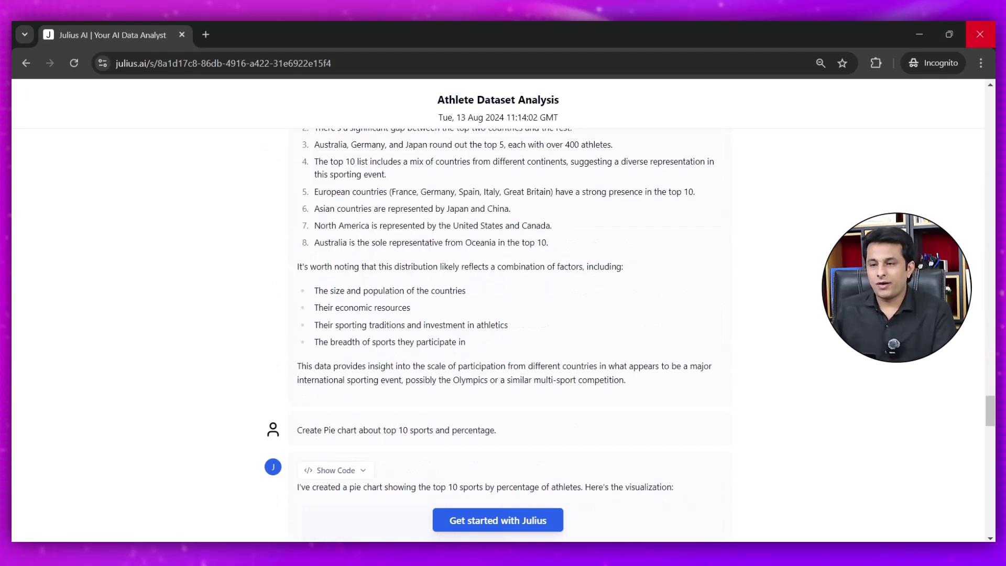
{"action": "left_click", "coordinate": [980, 34]}
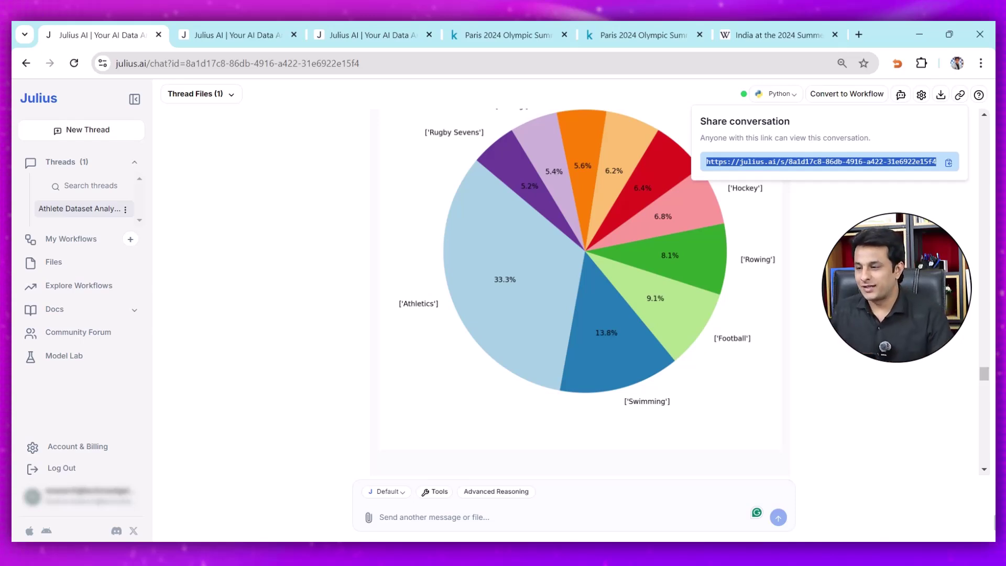
- Download the top 10 sports pie chart as chart (2).png and open it from Chrome's downloads
{"action": "left_click", "coordinate": [960, 95]}
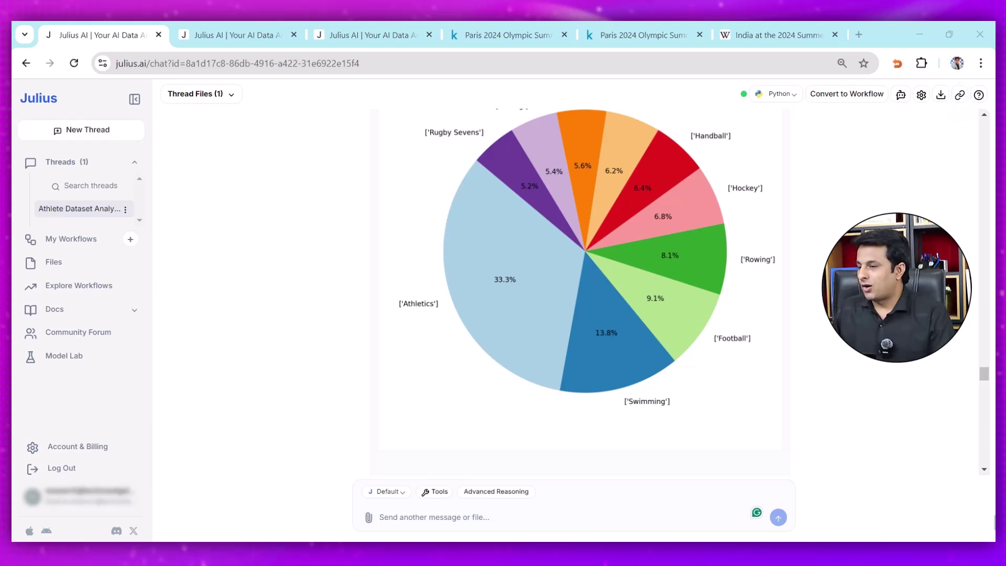
{"action": "scroll", "coordinate": [582, 293], "scroll_direction": "up", "scroll_amount": 3}
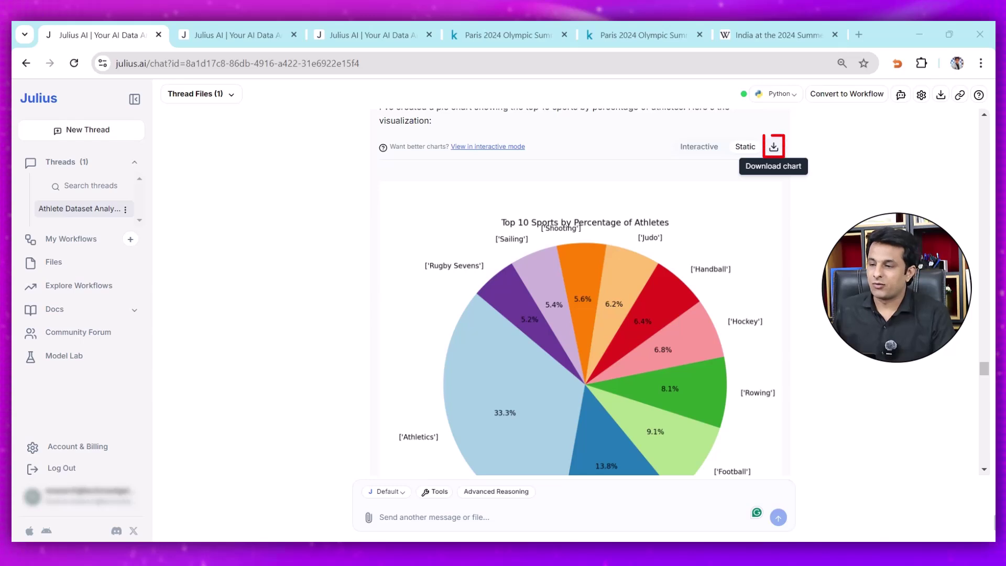
{"action": "left_click", "coordinate": [774, 147]}
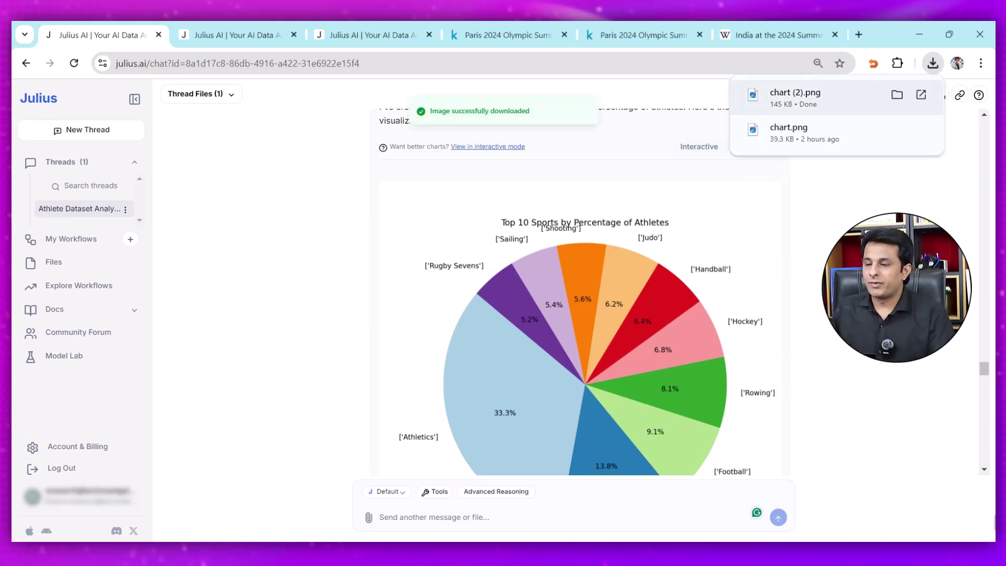
{"action": "left_click", "coordinate": [795, 96]}
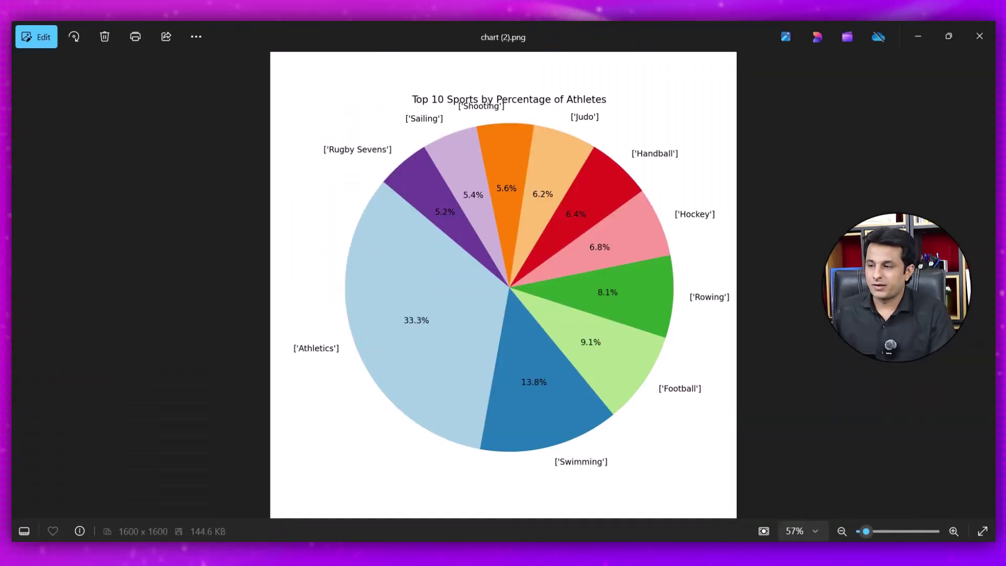
- Close the Photos viewer showing chart (2).png to return to the chat
{"action": "left_click", "coordinate": [979, 35]}
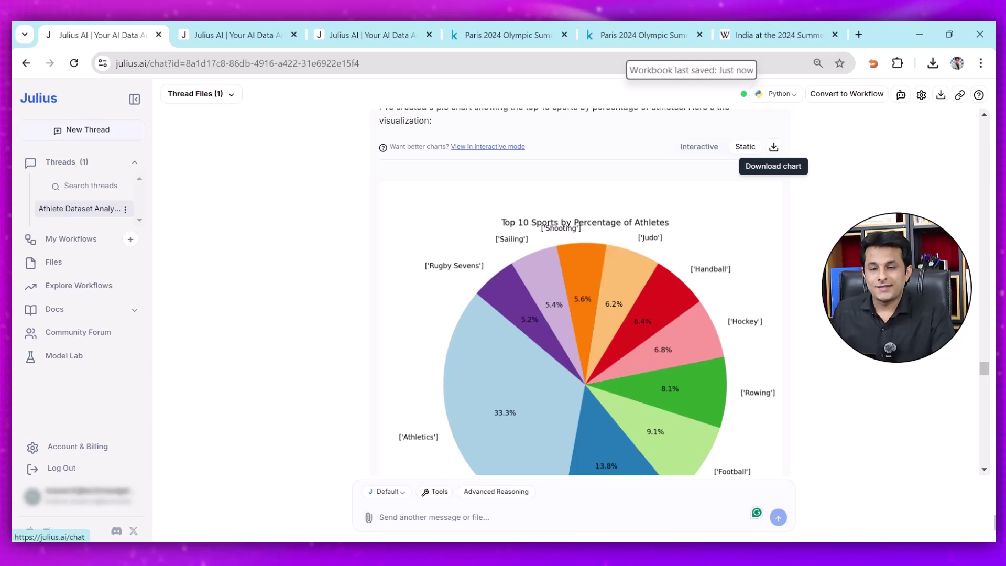
- Start a new thread and page through the Popular workflow suggestions, adjusting zoom between 75% and 90%
{"action": "left_click", "coordinate": [82, 129]}
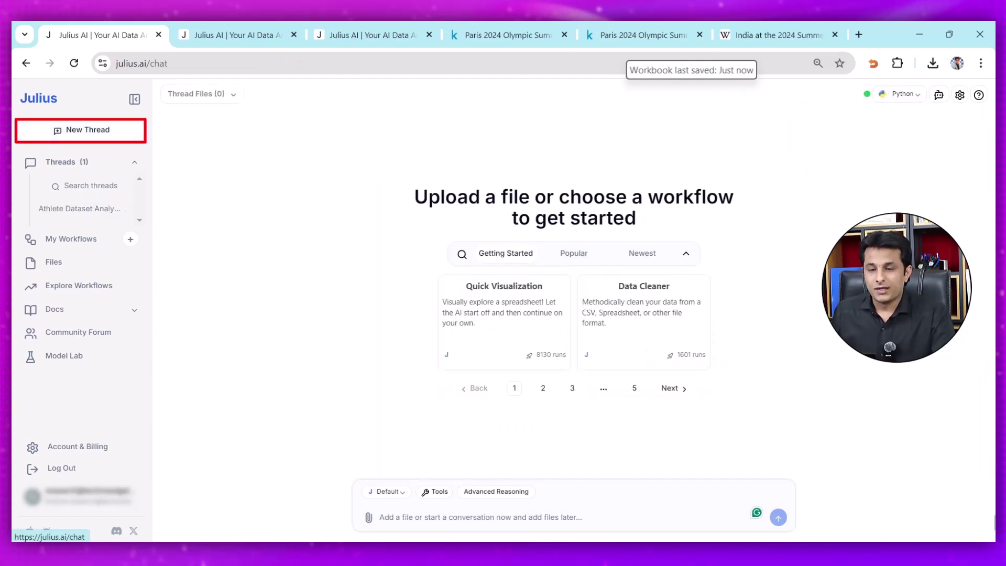
{"action": "key", "text": "ctrl+minus"}
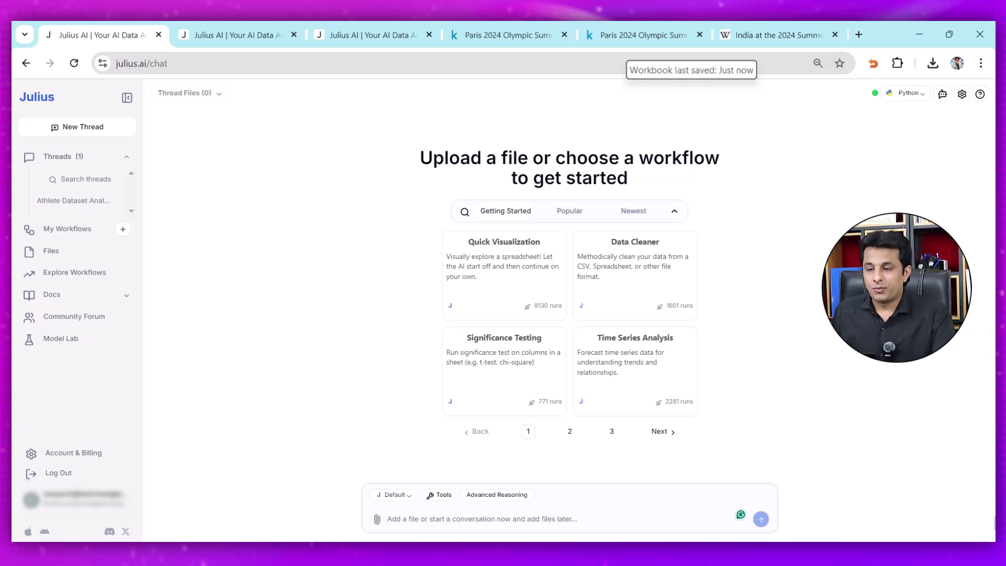
{"action": "left_click", "coordinate": [570, 211]}
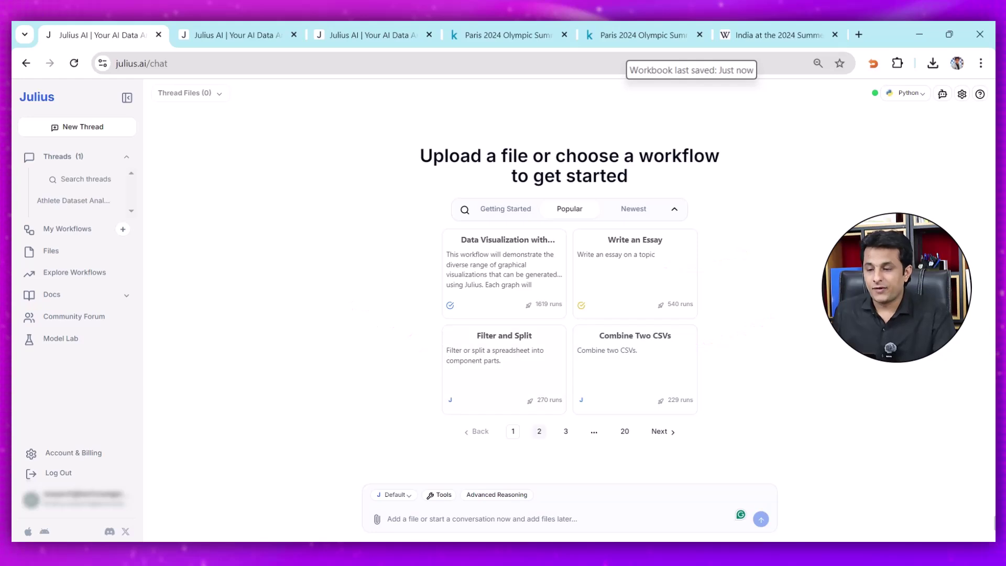
{"action": "left_click", "coordinate": [539, 431]}
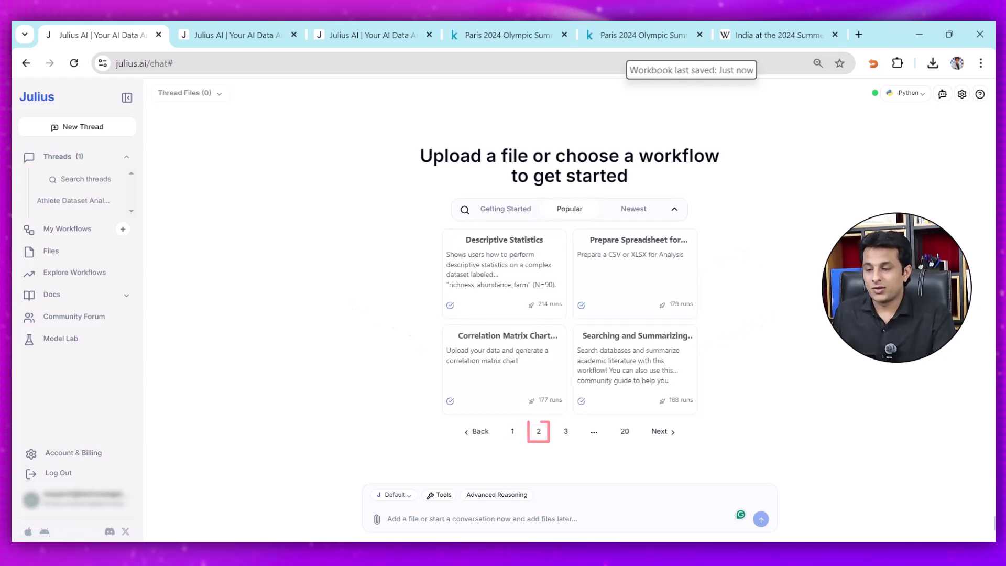
{"action": "key", "text": "ctrl+plus"}
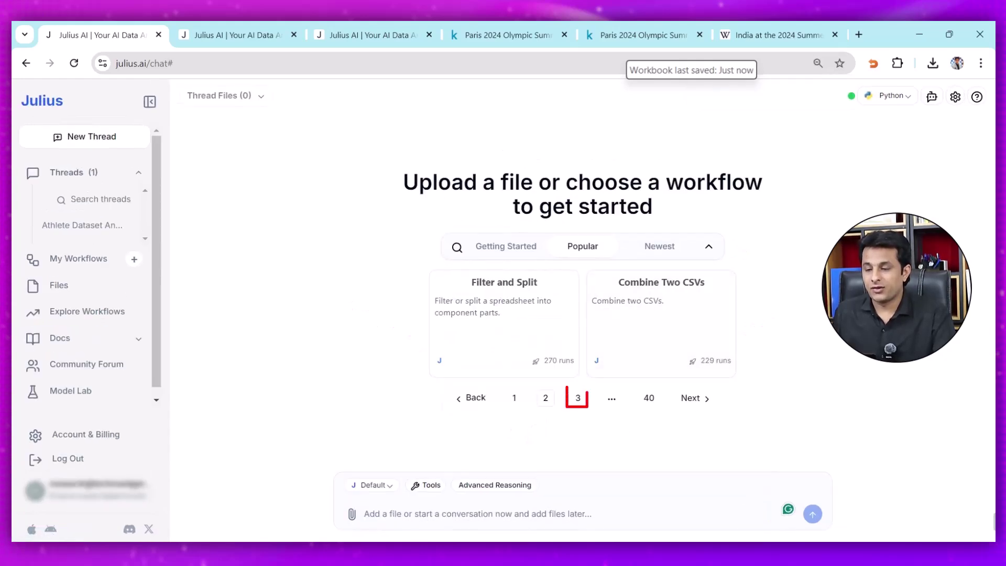
{"action": "left_click", "coordinate": [577, 397]}
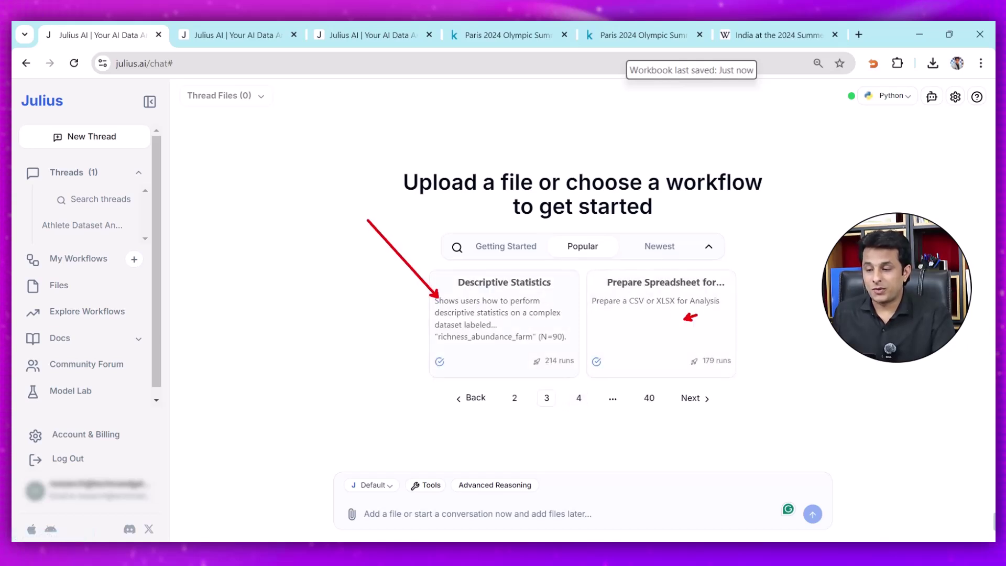
{"action": "left_click", "coordinate": [578, 398]}
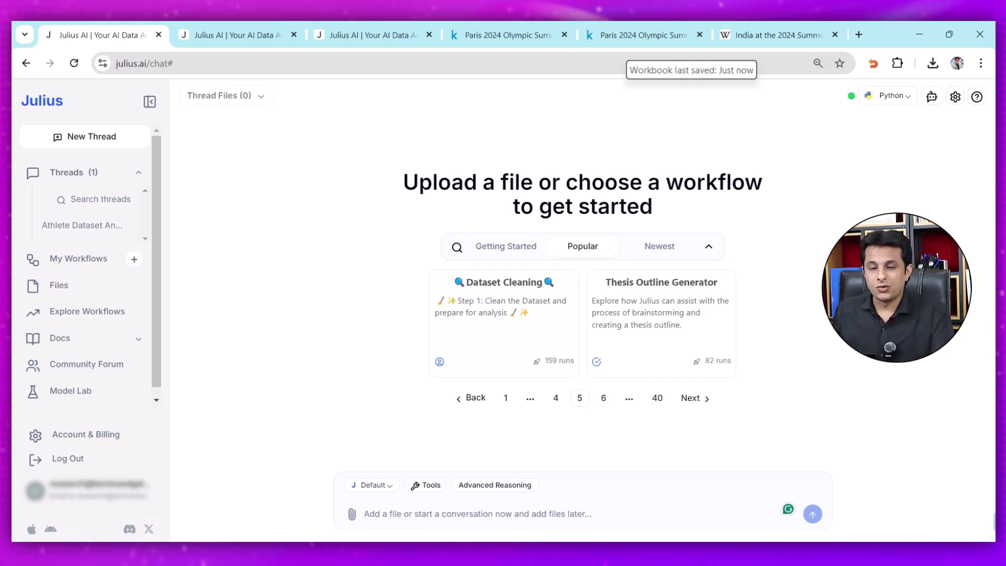
{"action": "mouse_move", "coordinate": [79, 258]}
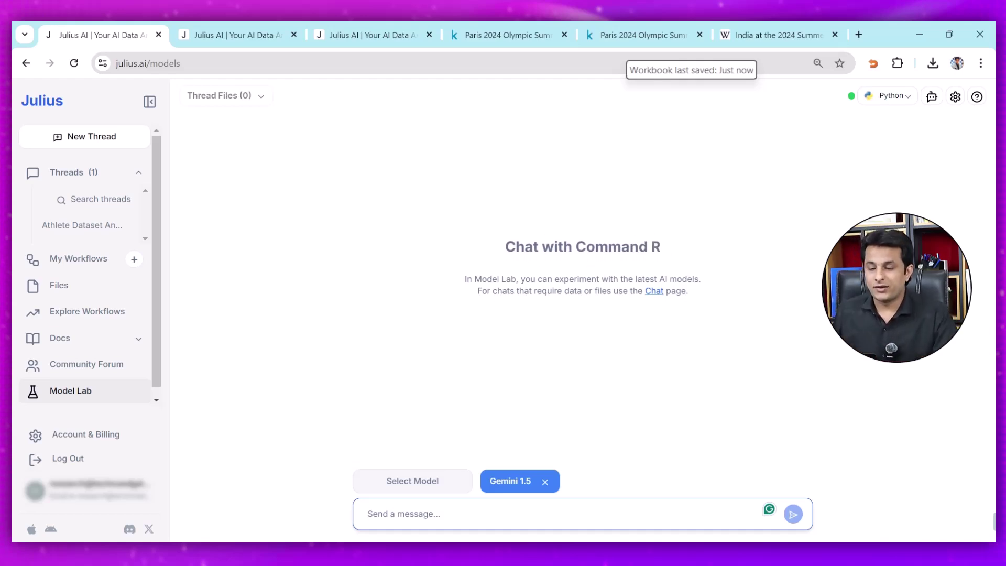
- Open Model Lab's Select Model list and scroll through Llama 3, Gemini 1.5, Command R and others
{"action": "left_click", "coordinate": [413, 480]}
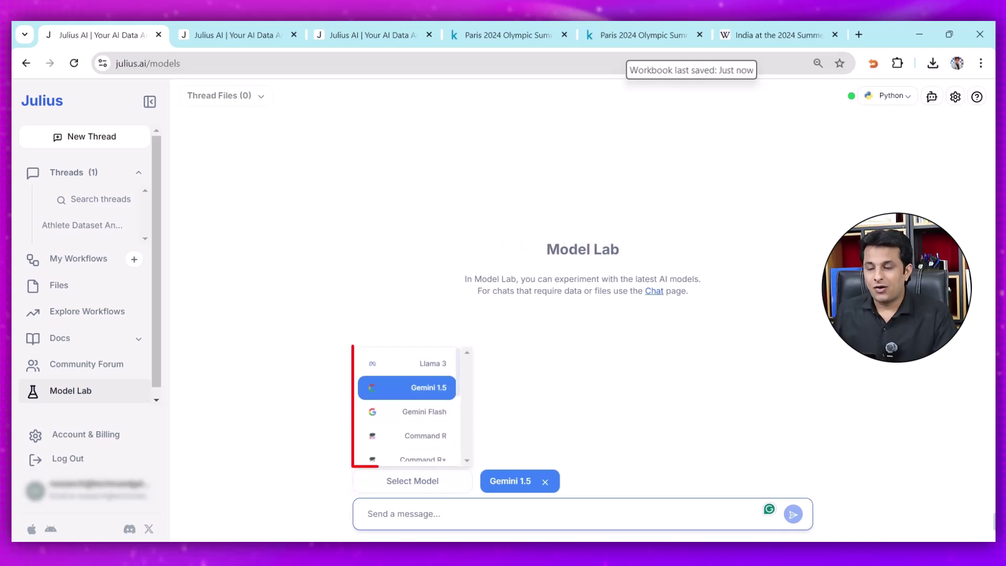
{"action": "scroll", "coordinate": [407, 406], "scroll_direction": "down", "scroll_amount": 1}
{"action": "scroll", "coordinate": [406, 406], "scroll_direction": "up", "scroll_amount": 1}
{"action": "scroll", "coordinate": [407, 406], "scroll_direction": "down", "scroll_amount": 1}
{"action": "scroll", "coordinate": [407, 406], "scroll_direction": "down", "scroll_amount": 3}
{"action": "scroll", "coordinate": [413, 406], "scroll_direction": "down", "scroll_amount": 3}
{"action": "scroll", "coordinate": [406, 406], "scroll_direction": "up", "scroll_amount": 6}
{"action": "scroll", "coordinate": [407, 406], "scroll_direction": "down", "scroll_amount": 2}
{"action": "scroll", "coordinate": [407, 406], "scroll_direction": "up", "scroll_amount": 2}
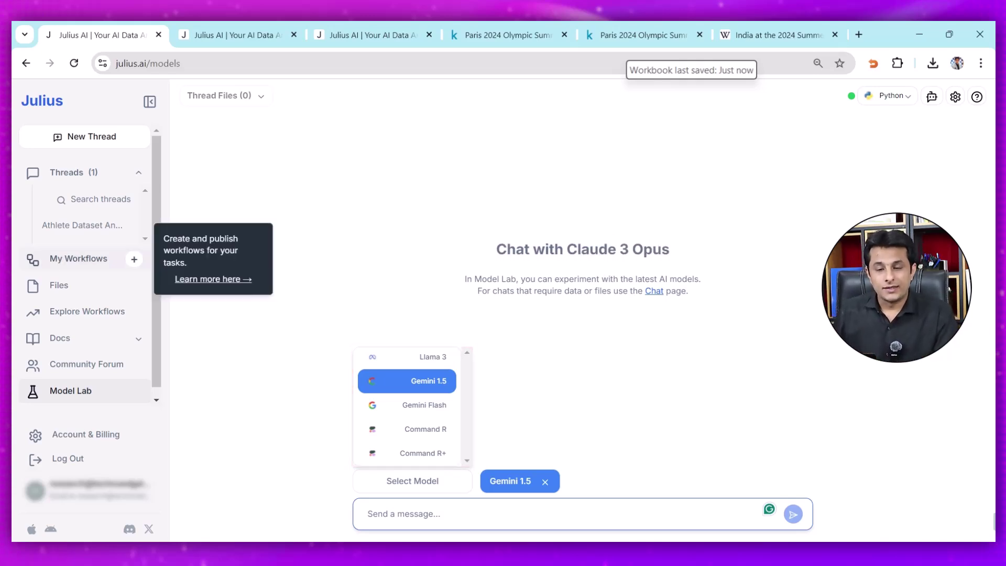
- Open My Files from the sidebar to view athletes.csv and gantt_chart.png
{"action": "left_click", "coordinate": [59, 285]}
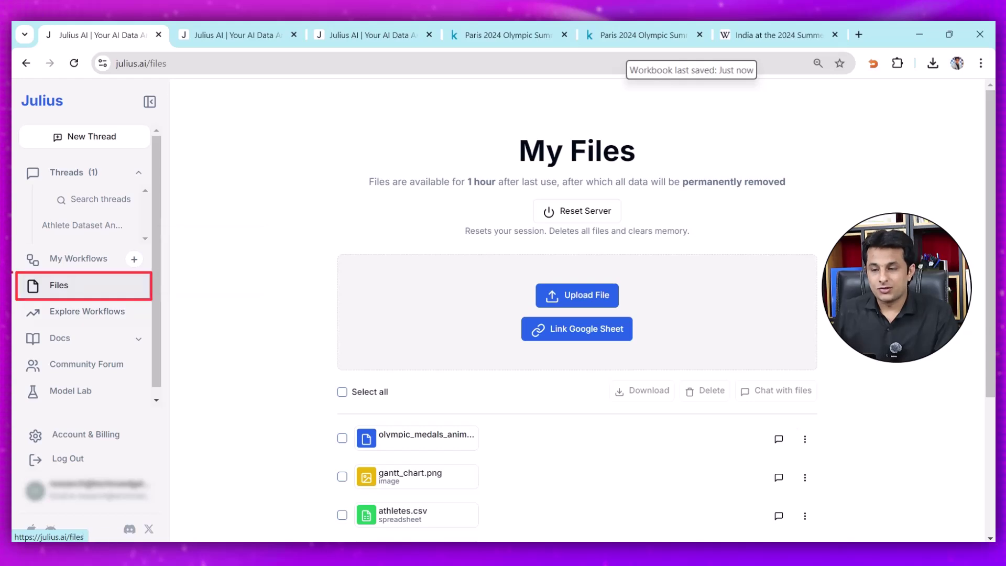